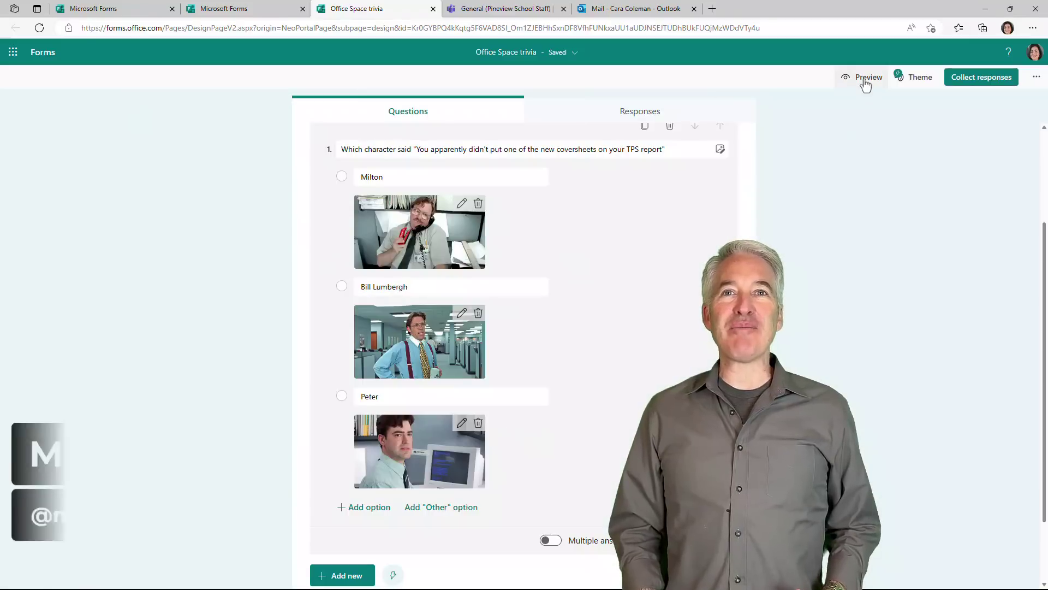
# - Preview the trivia form, shorten its link, show the embed code and apply a video background
pyautogui.click(863, 79)
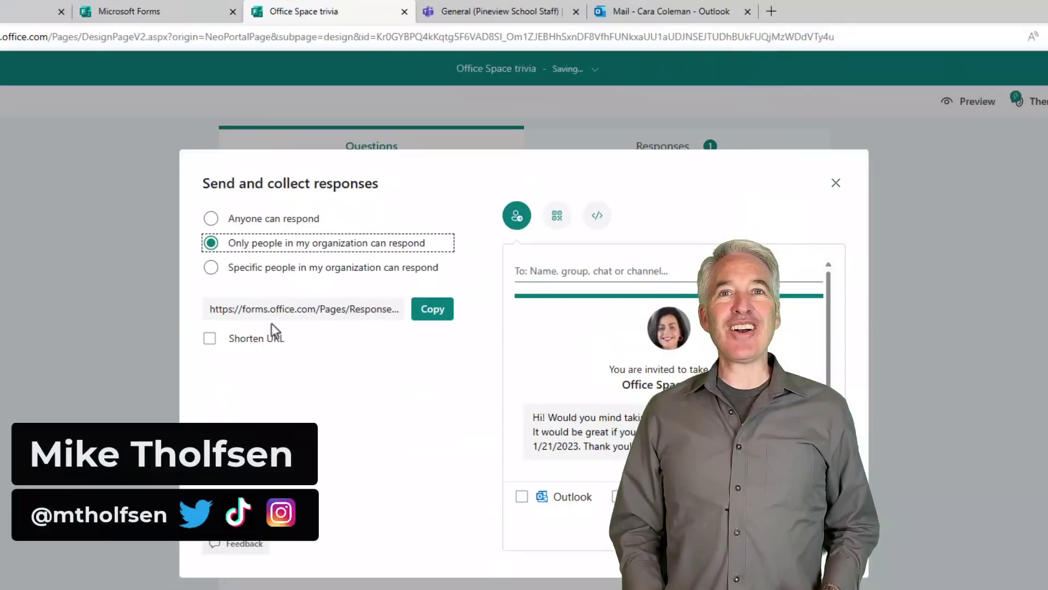
pyautogui.click(328, 257)
pyautogui.click(581, 164)
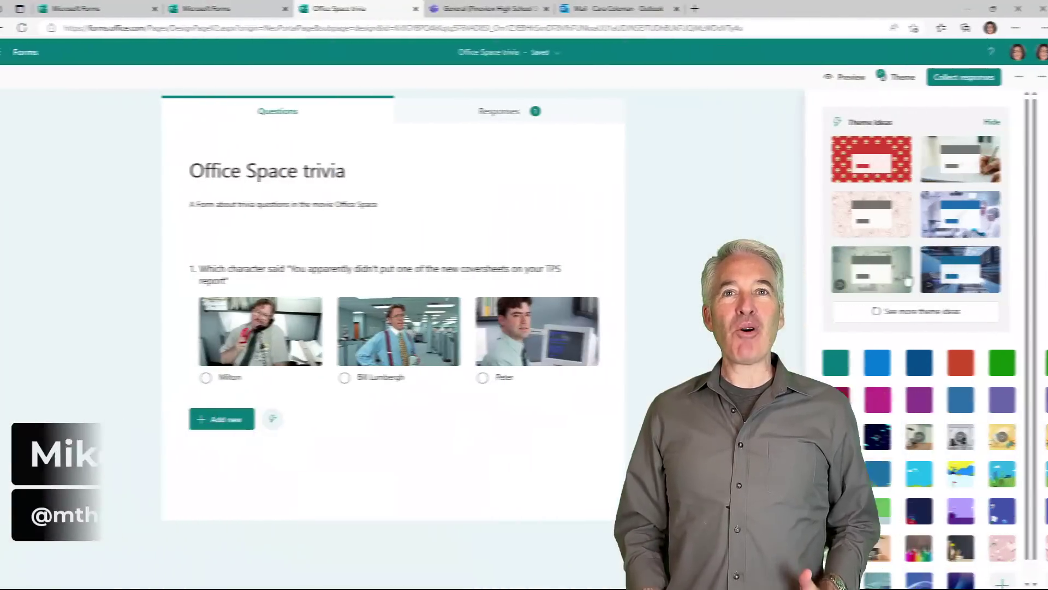
pyautogui.click(921, 281)
pyautogui.scroll(-1, 901, 262)
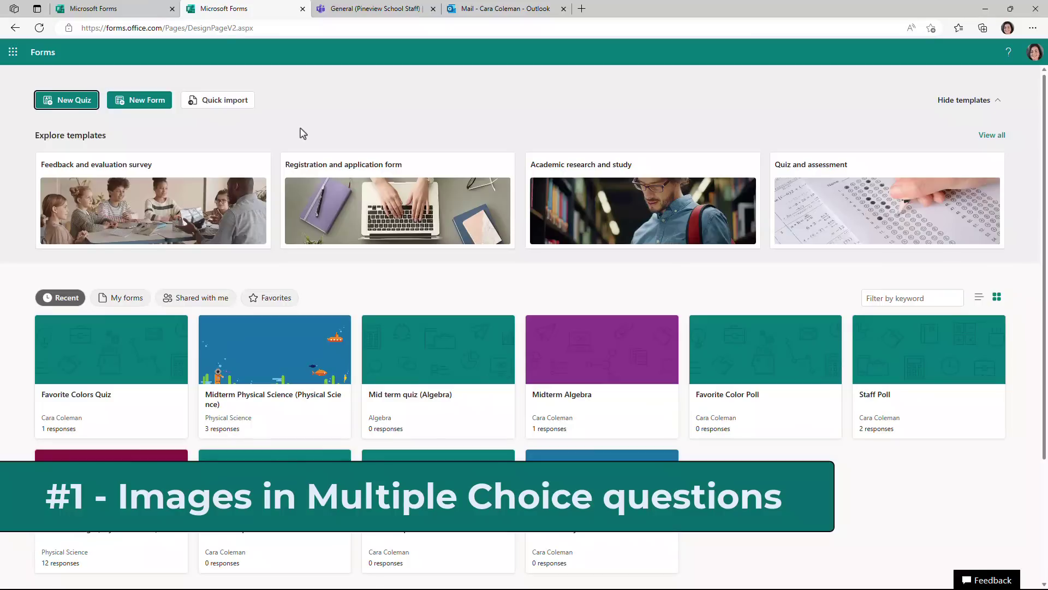
# - Create a blank form titled 'Office Space trivia', described as trivia questions about the movie Office Space
pyautogui.click(155, 104)
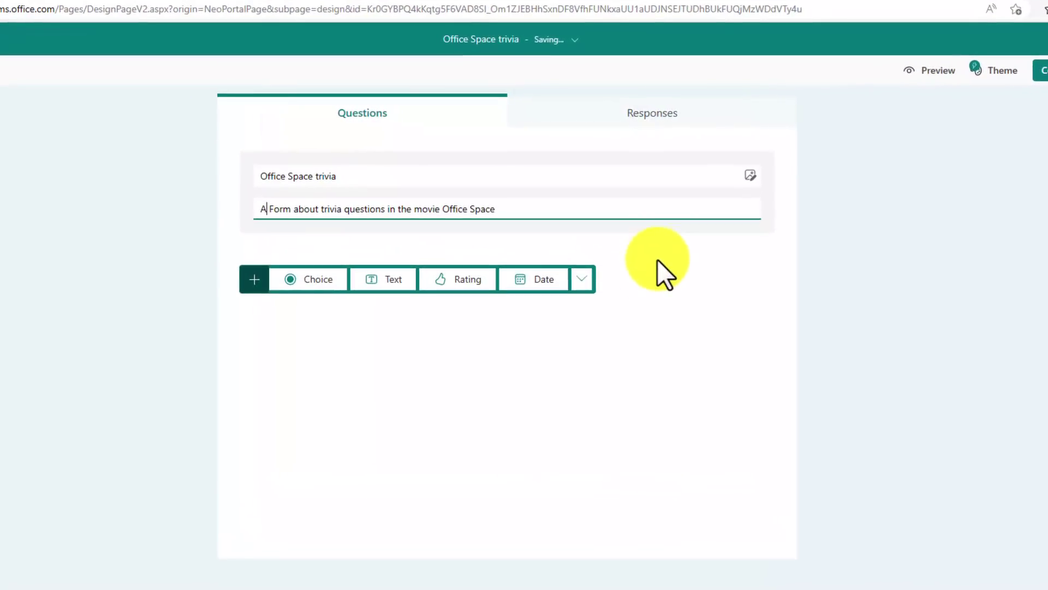
# - Add a Choice question about who said the TPS report coversheets line, with options Milton, Bill Lumbergh, Peter
pyautogui.click(327, 281)
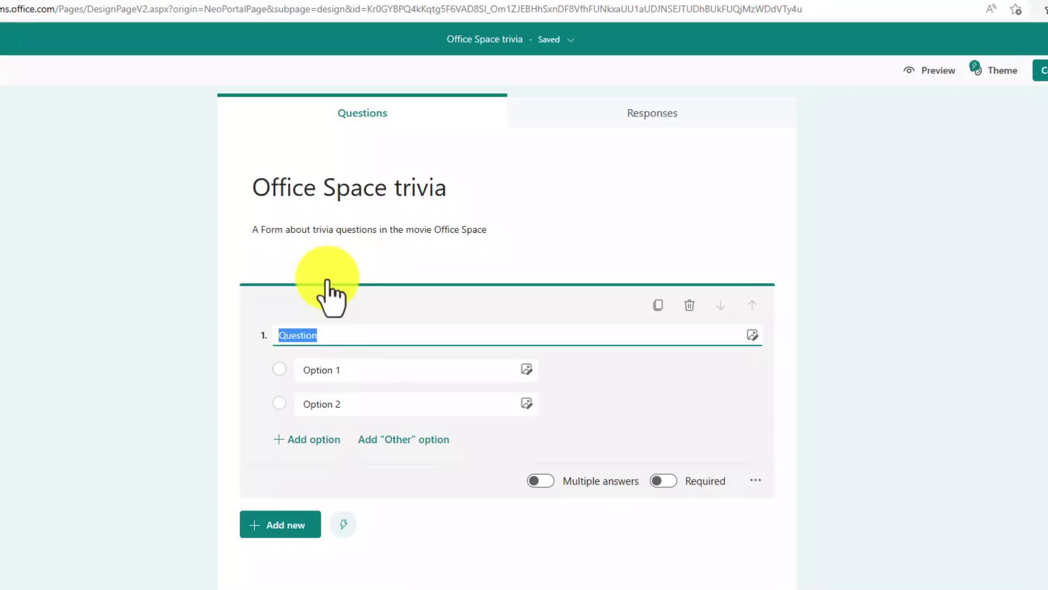
pyautogui.write('Which character said "You apparently didn\'t put one of the new coversheets on your TPS report"')
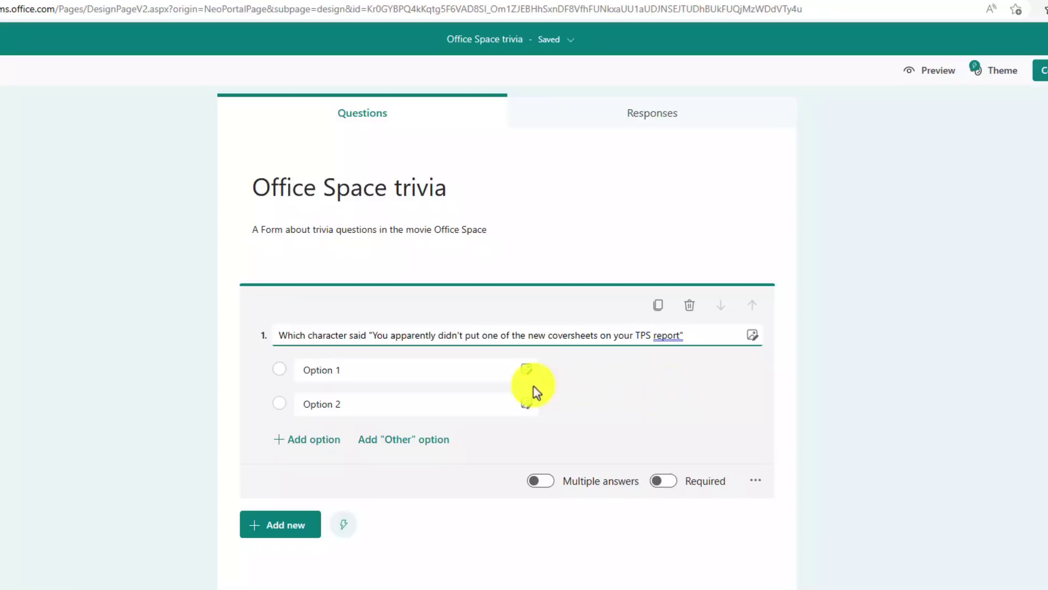
pyautogui.click(330, 440)
pyautogui.click(344, 374)
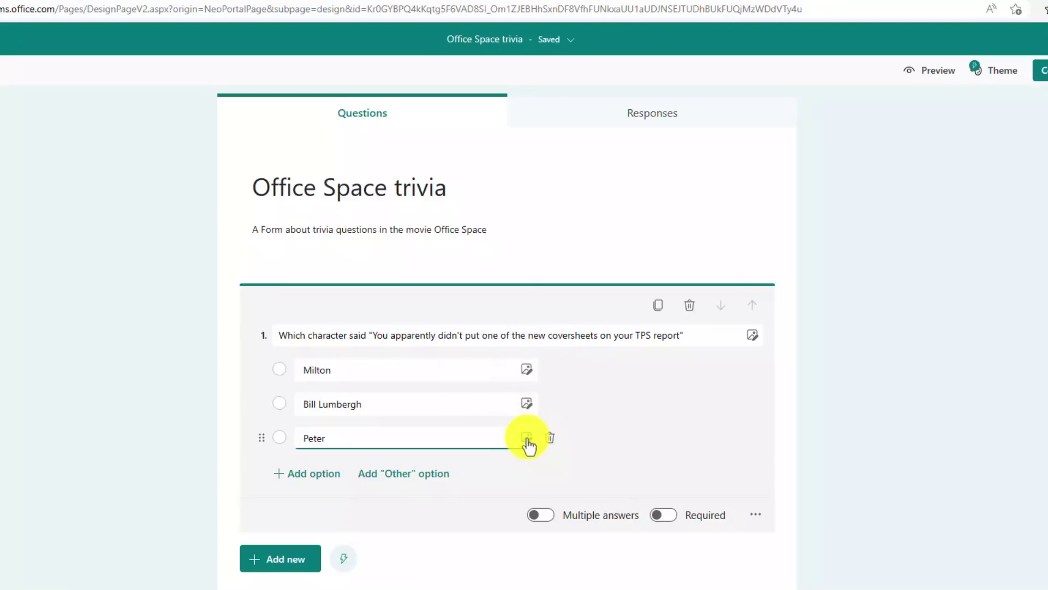
# - Insert Image Search photos of Milton, Bill Lumbergh and Peter into their answer options
pyautogui.click(527, 370)
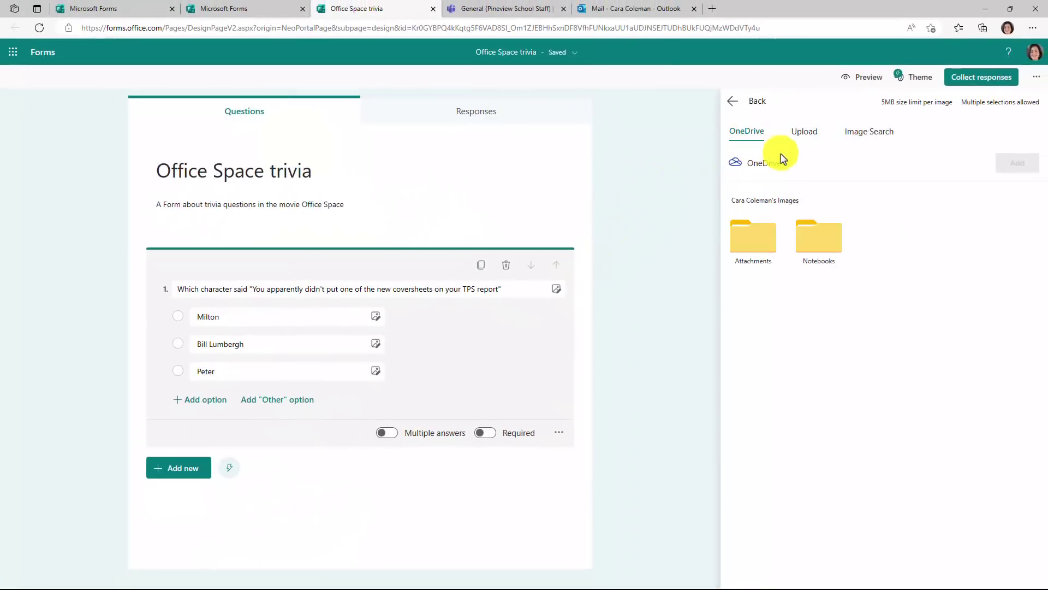
pyautogui.click(866, 134)
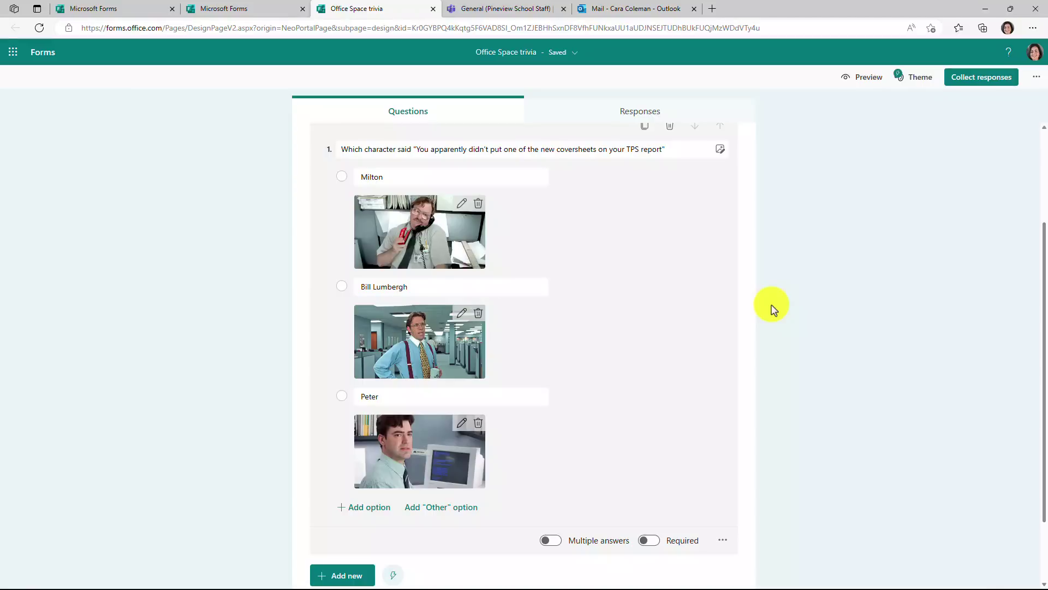
# - Preview the form, choose Bill Lumbergh and submit the test response
pyautogui.click(866, 82)
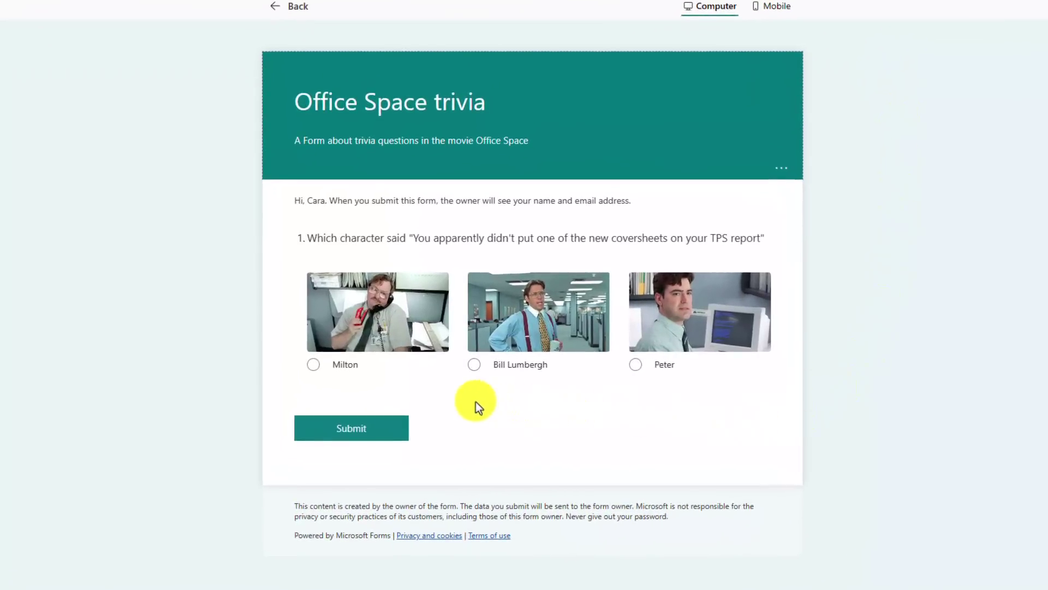
pyautogui.click(475, 367)
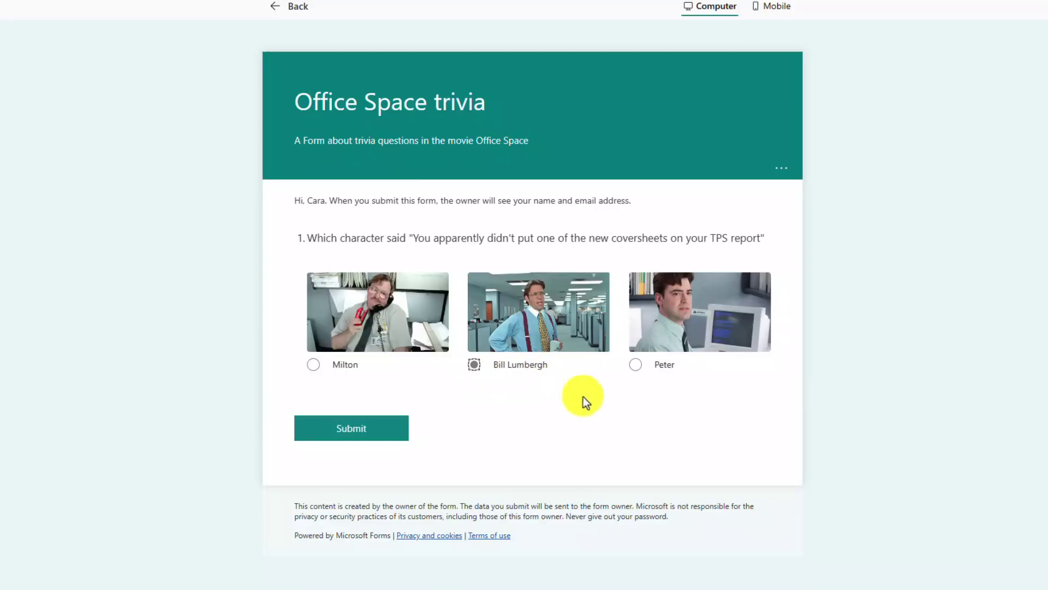
pyautogui.click(351, 428)
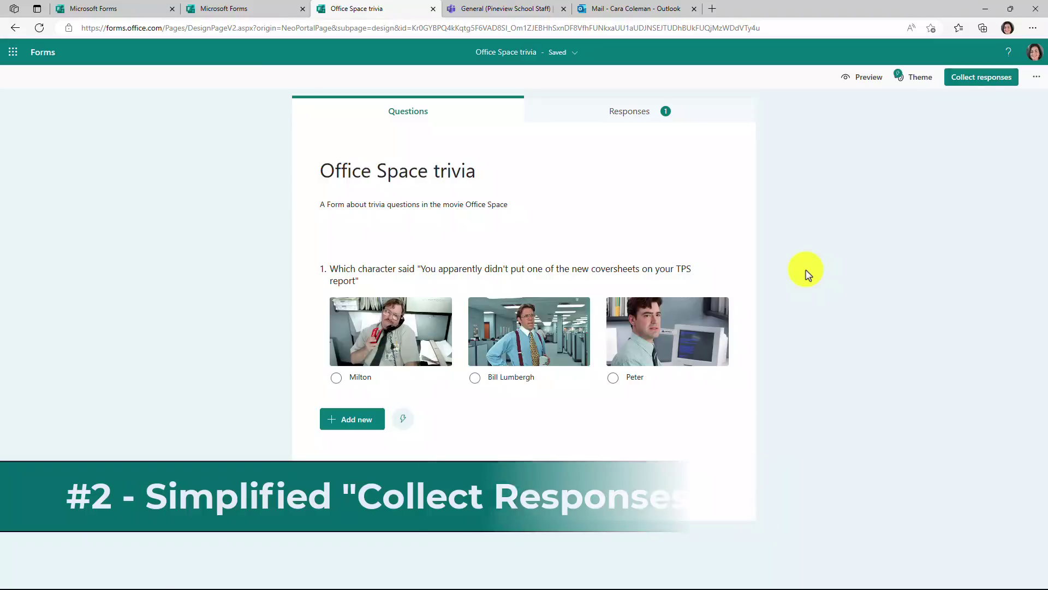
# - Restrict who can respond to Only people in my organization
pyautogui.click(982, 77)
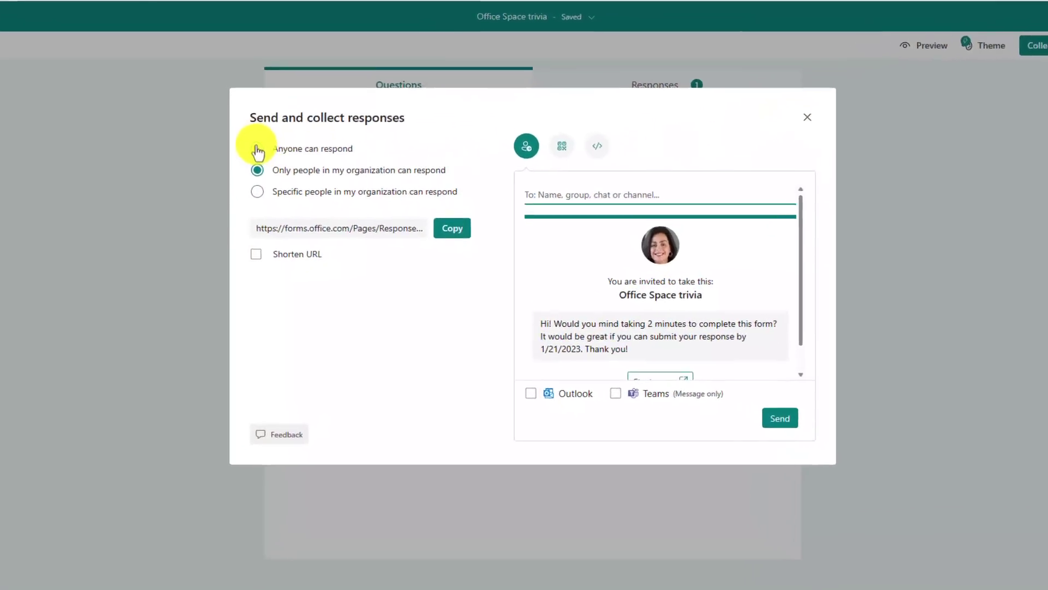
pyautogui.click(238, 136)
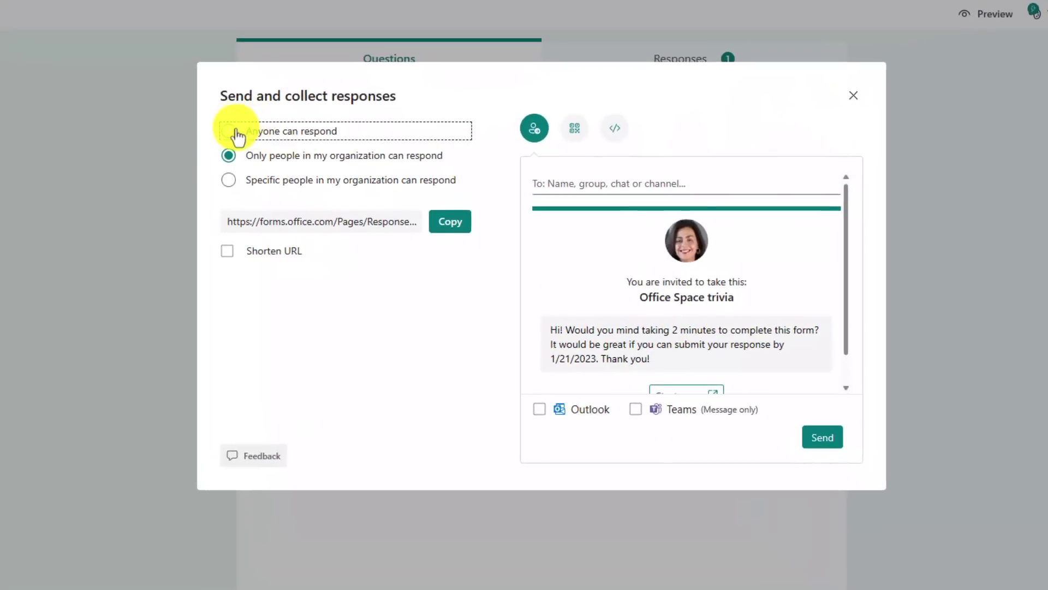
pyautogui.click(226, 157)
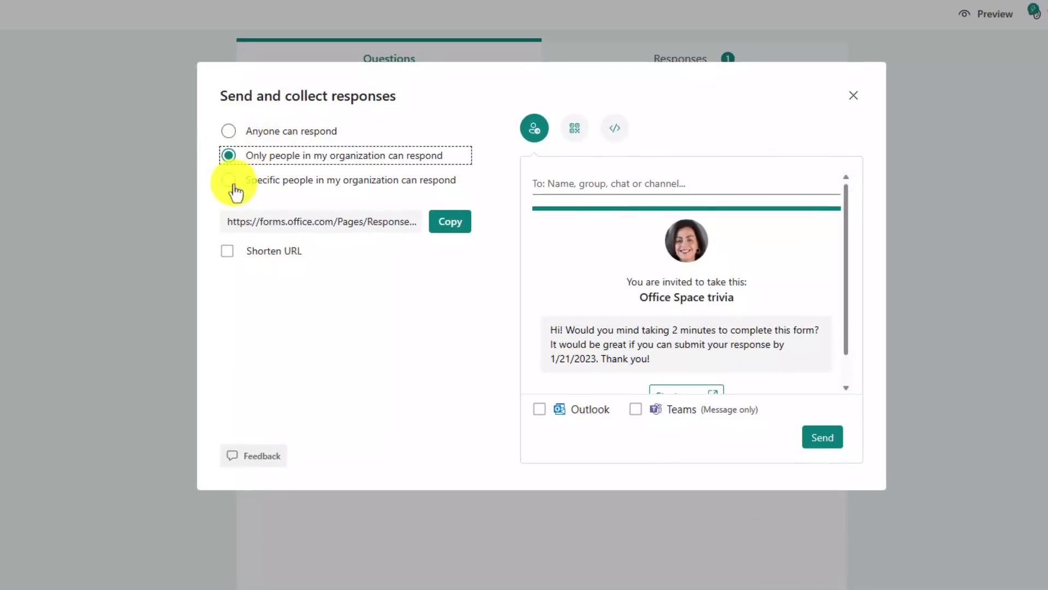
pyautogui.click(228, 181)
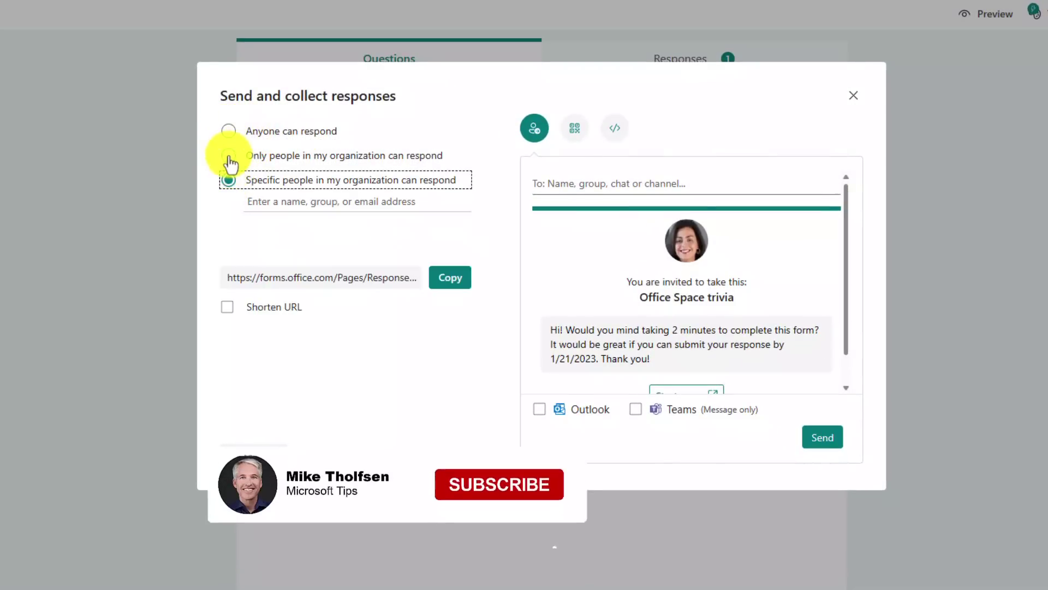
pyautogui.click(229, 158)
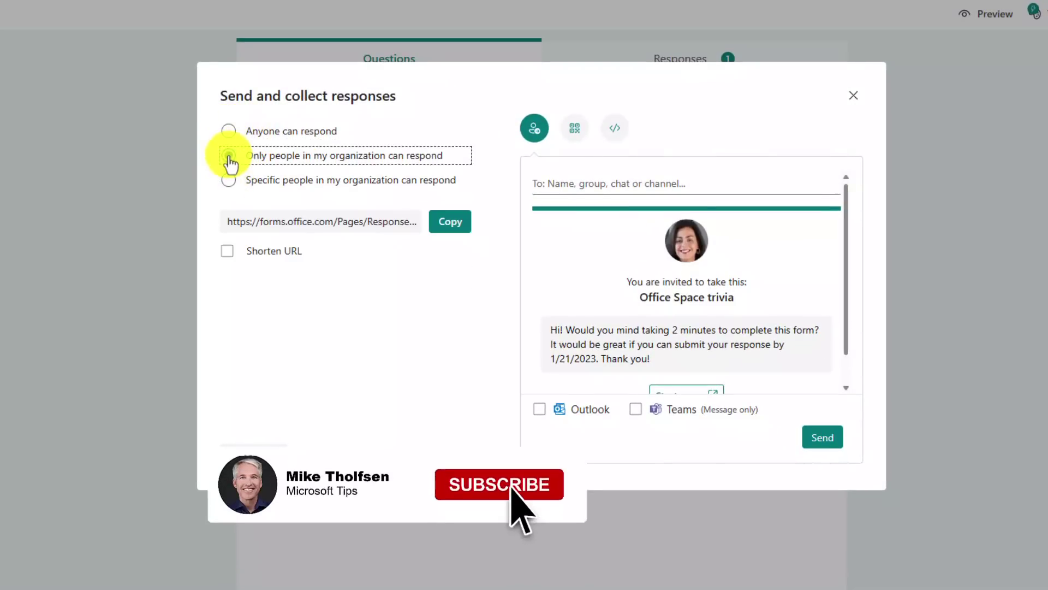
# - Shorten and copy the form link, then view the QR code and embed code
pyautogui.click(225, 253)
pyautogui.click(449, 223)
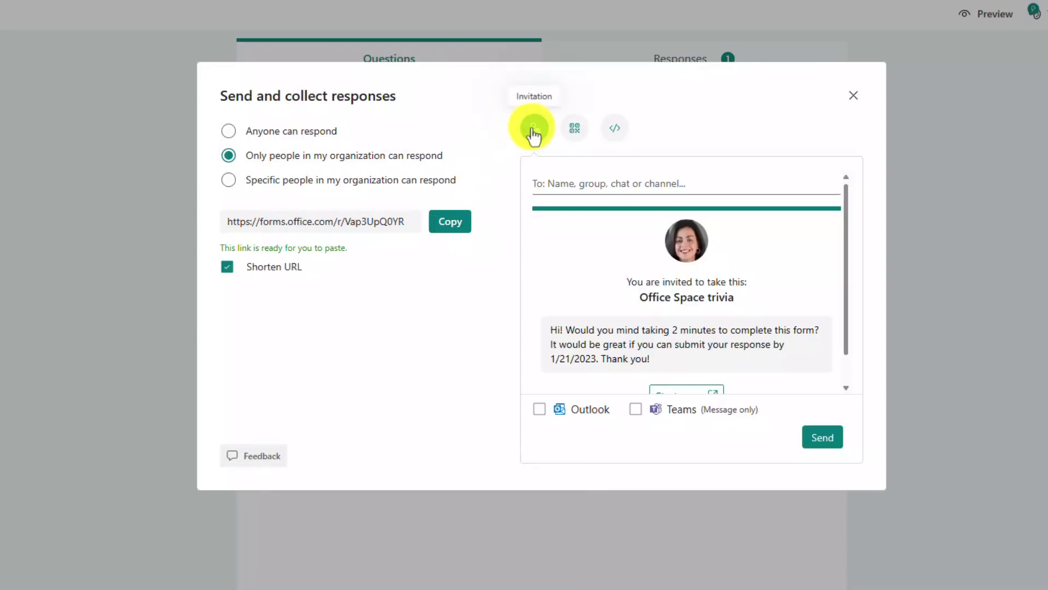
pyautogui.click(572, 136)
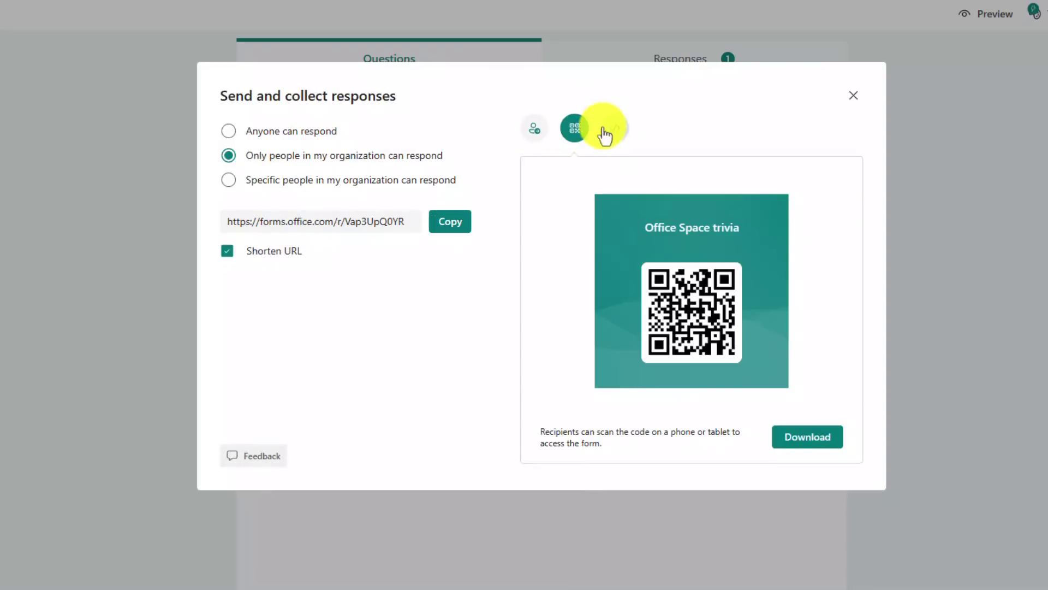
pyautogui.click(619, 133)
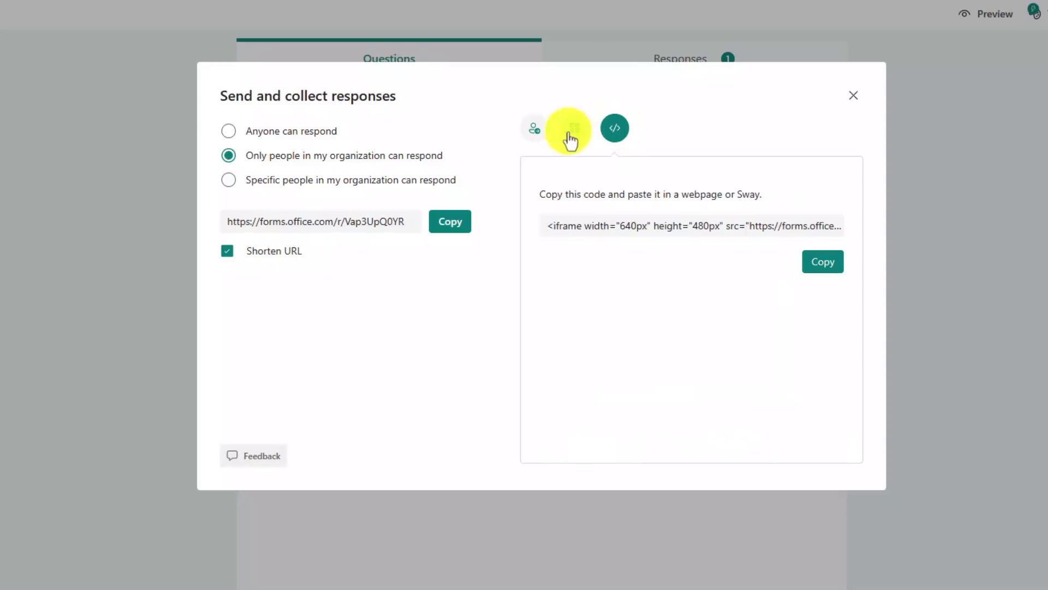
pyautogui.click(533, 134)
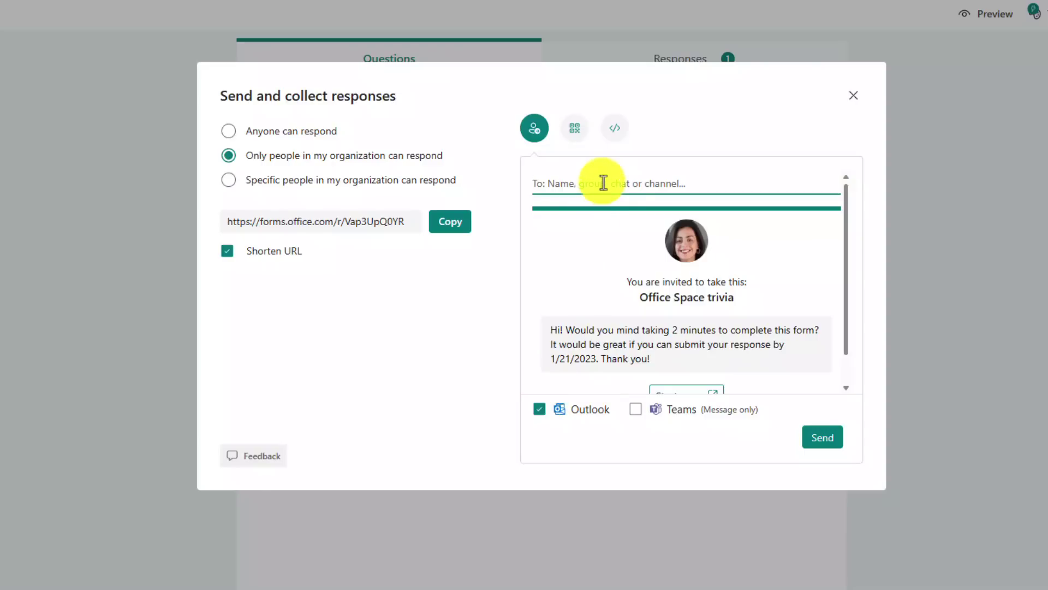
# - Send the invitation through Teams to the staff team's General channel instead of e-mail
pyautogui.write('arden')
pyautogui.click(613, 229)
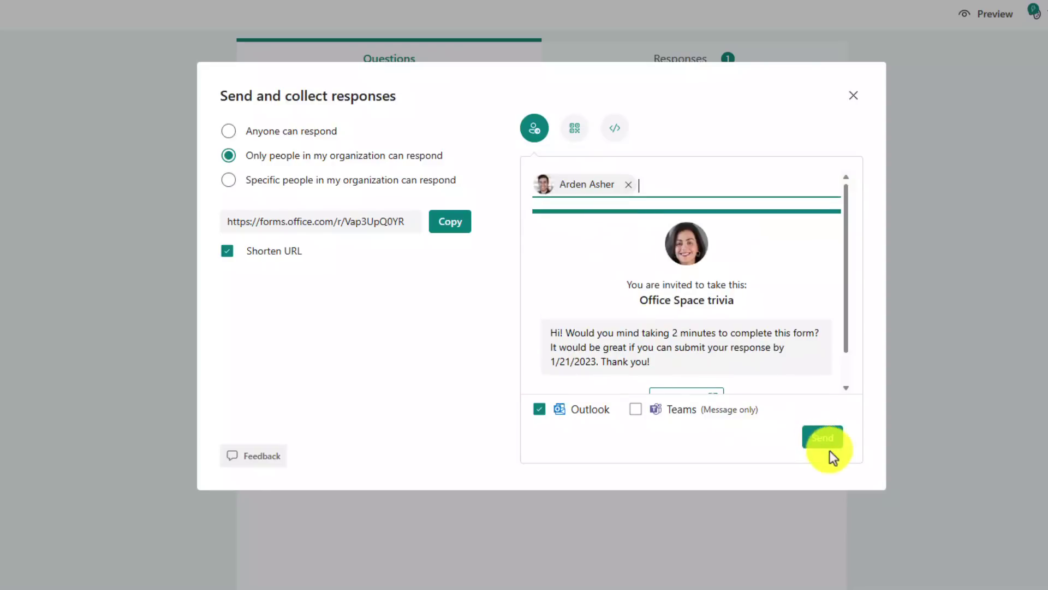
pyautogui.click(539, 410)
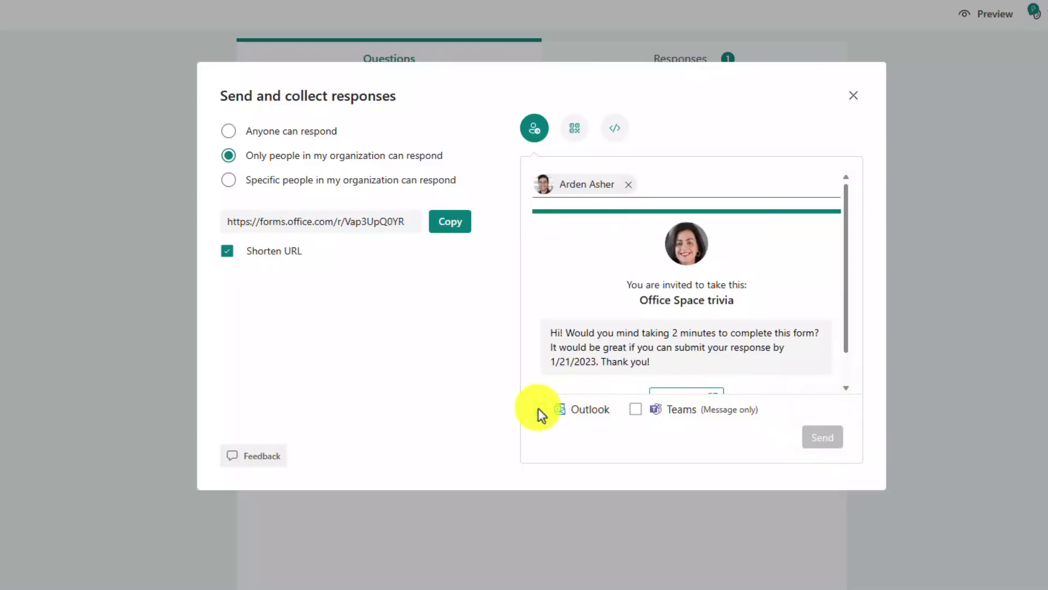
pyautogui.click(628, 184)
pyautogui.click(635, 409)
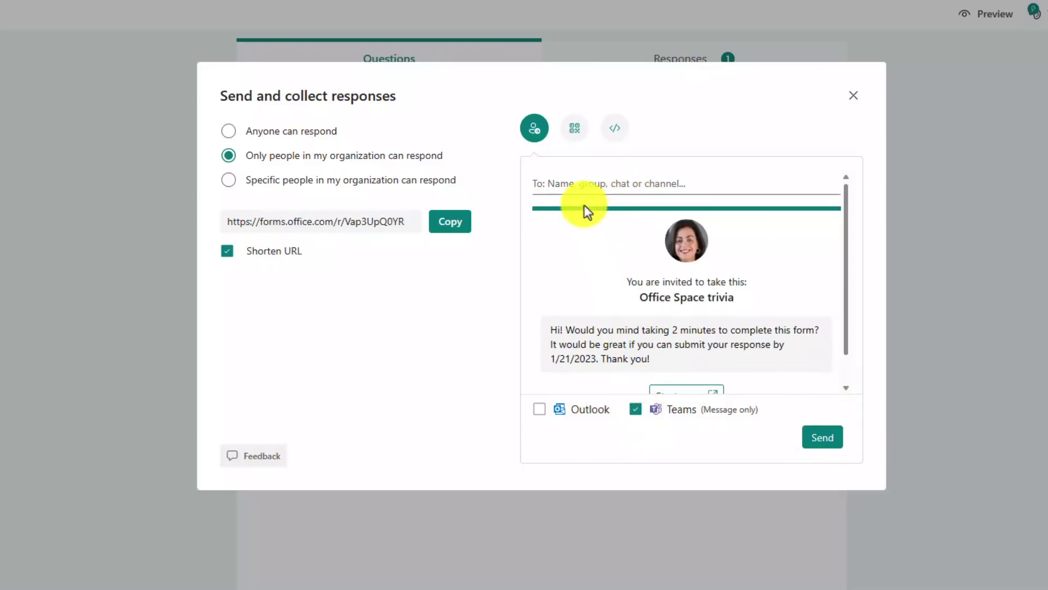
pyautogui.write('Previews')
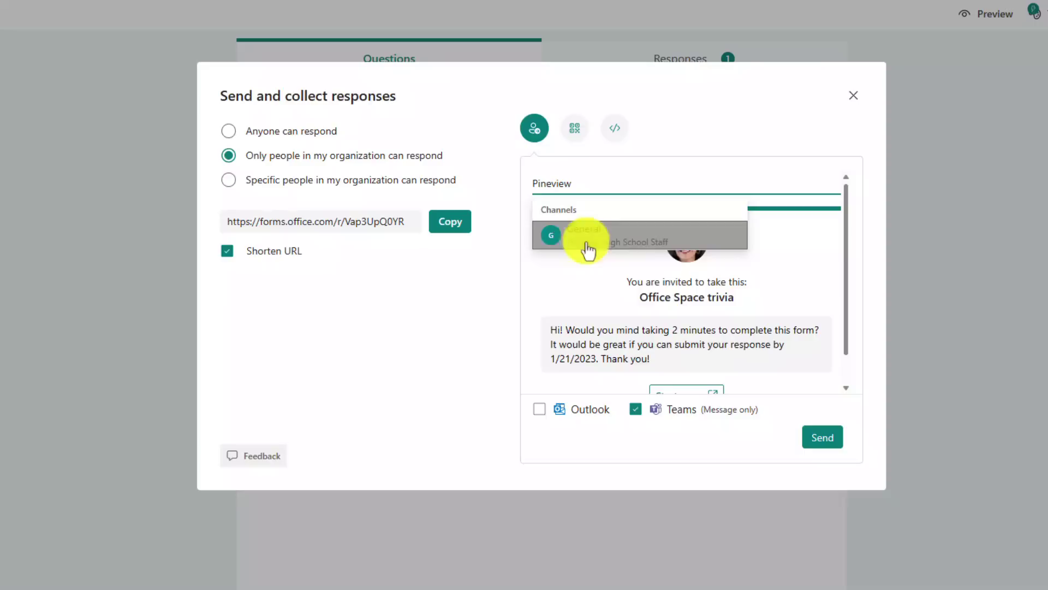
pyautogui.click(630, 243)
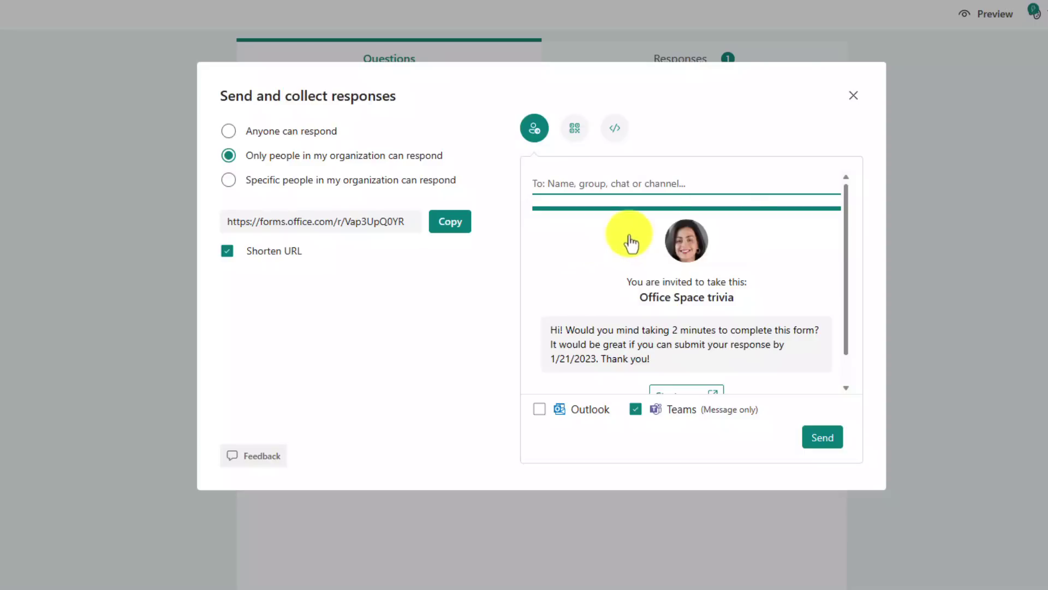
pyautogui.click(812, 437)
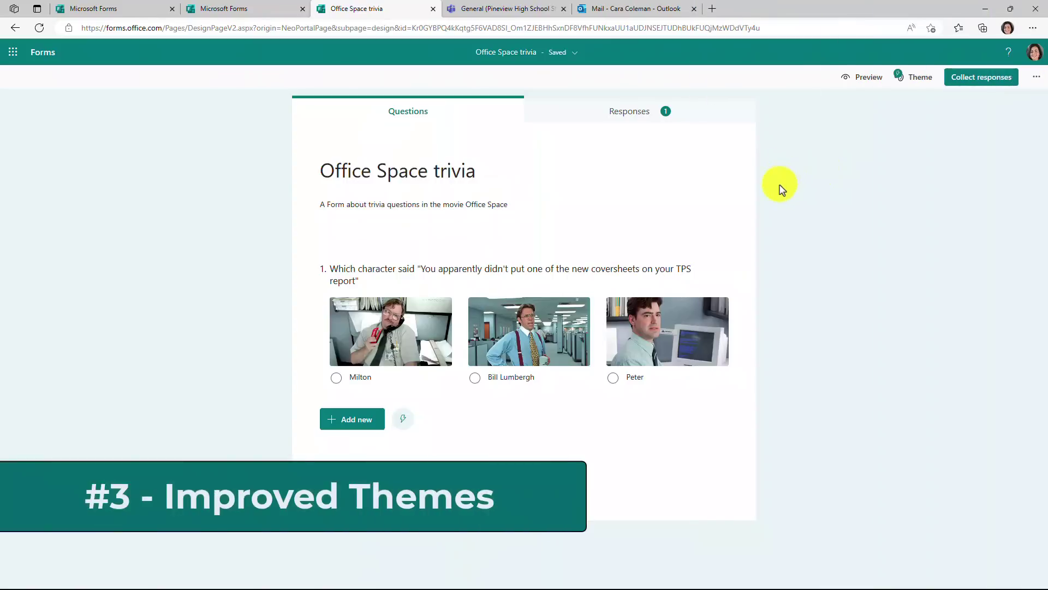
# - Try office-sketch, skyscraper, green-room, underwater and blue geometric backgrounds, then apply the grey sketch business theme
pyautogui.click(919, 80)
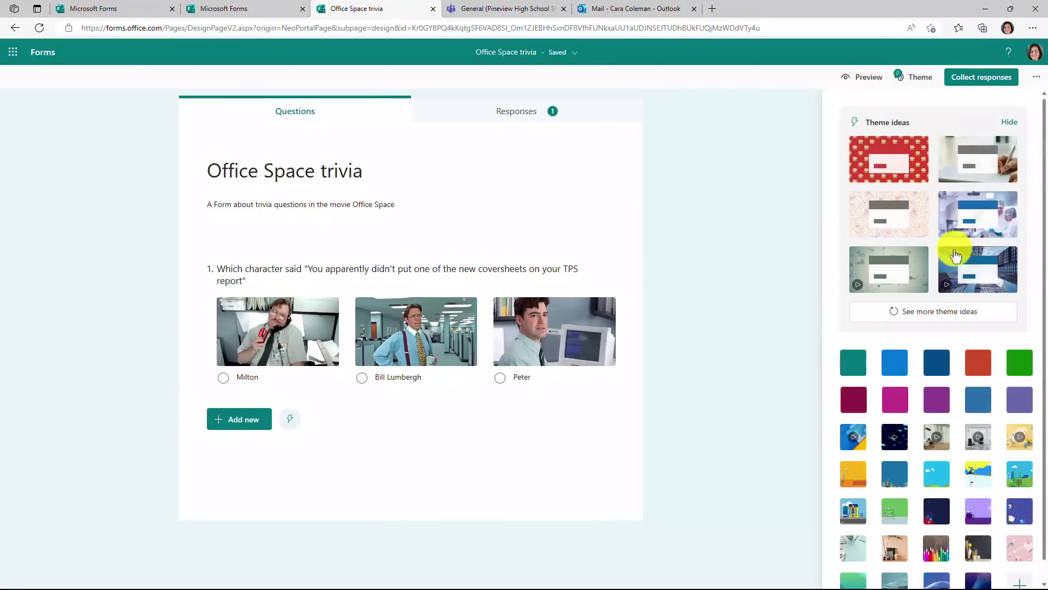
pyautogui.click(917, 282)
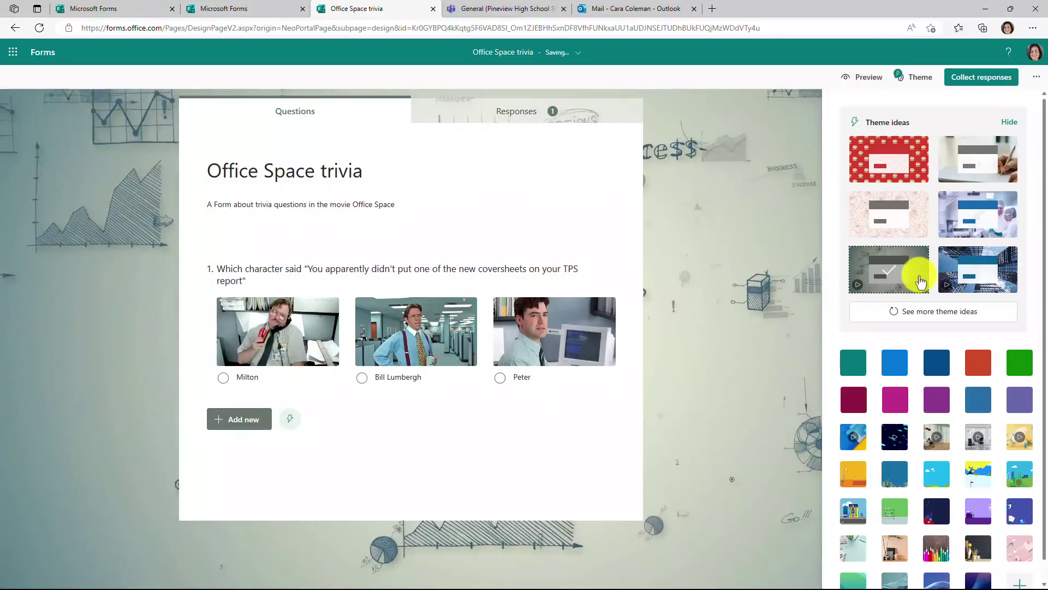
pyautogui.click(1008, 272)
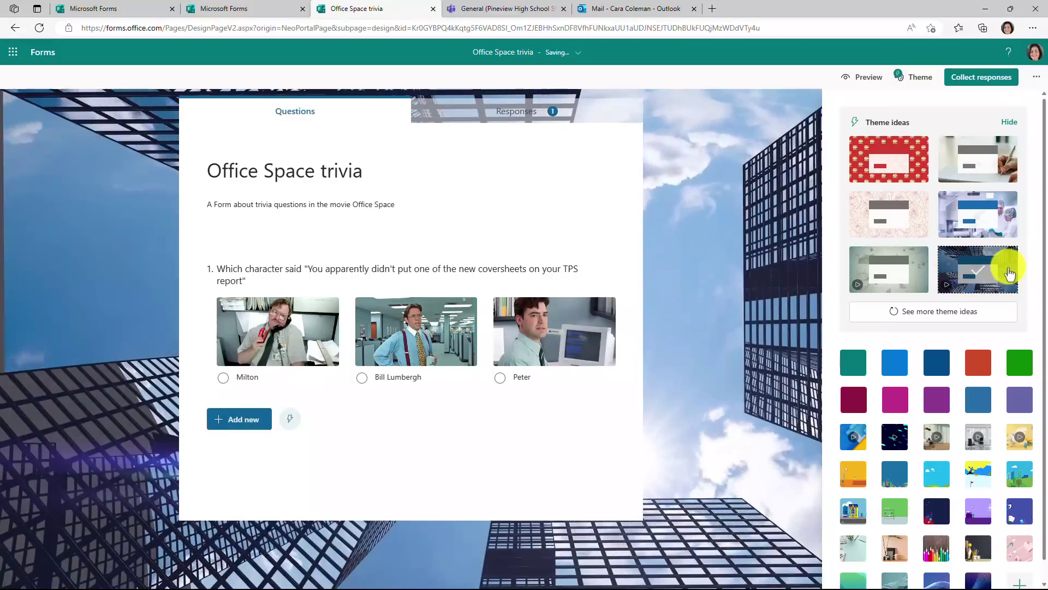
pyautogui.click(923, 269)
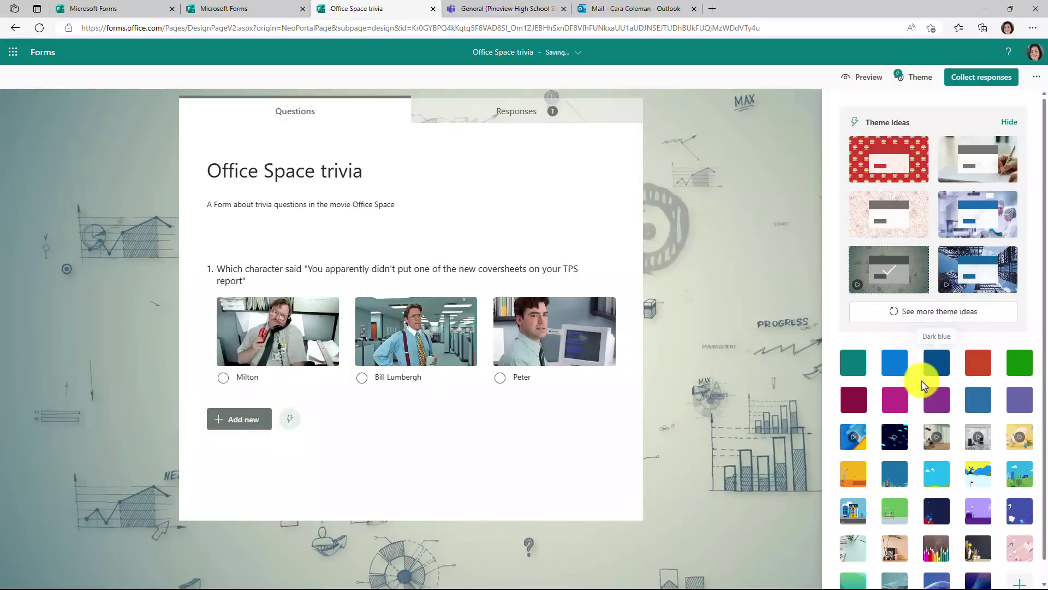
pyautogui.scroll(-1, 935, 378)
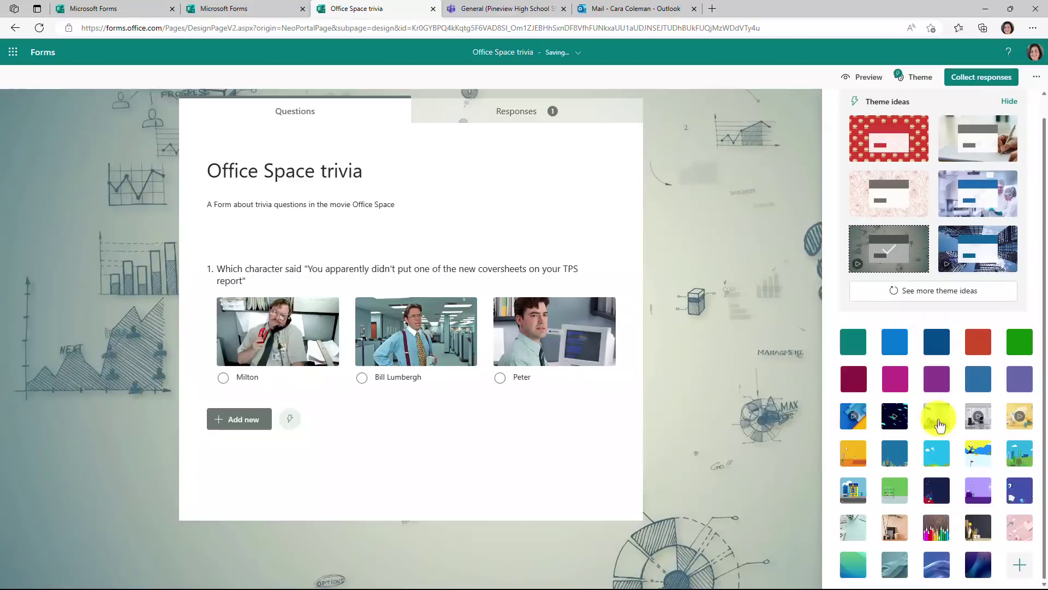
pyautogui.click(937, 418)
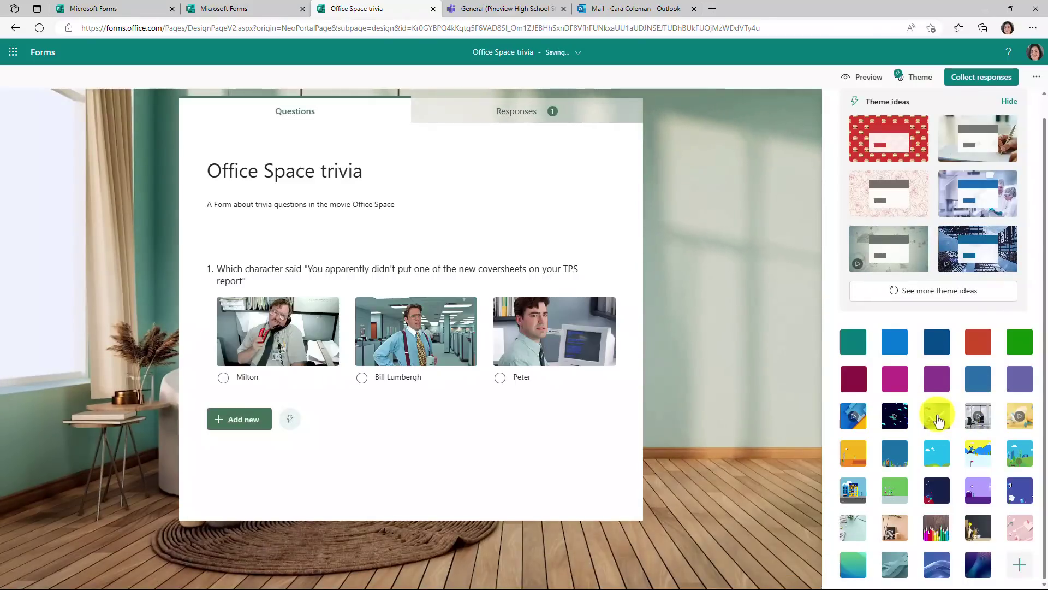
pyautogui.click(896, 448)
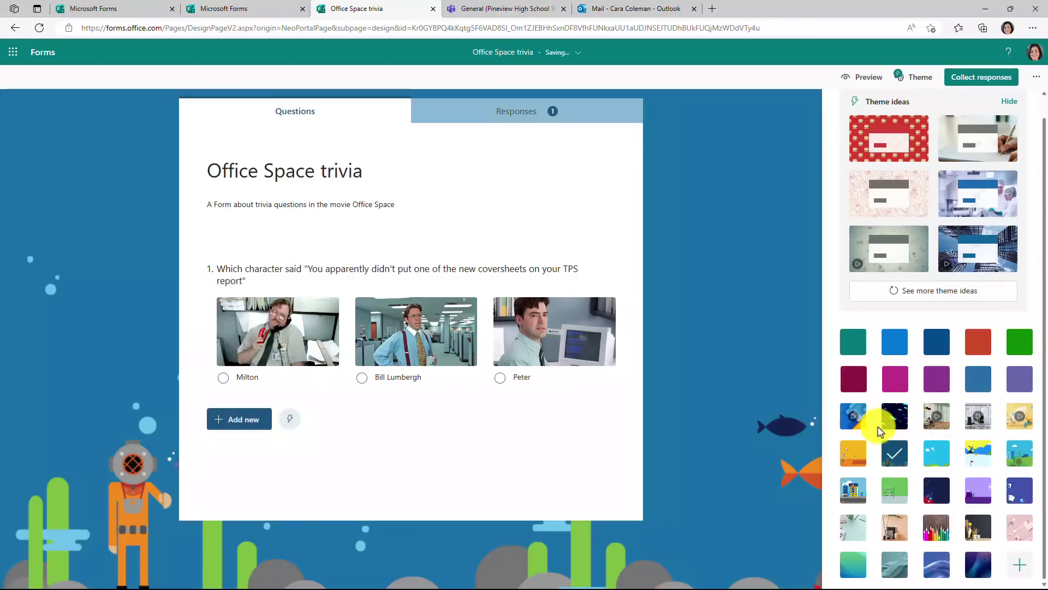
pyautogui.click(852, 415)
pyautogui.click(884, 247)
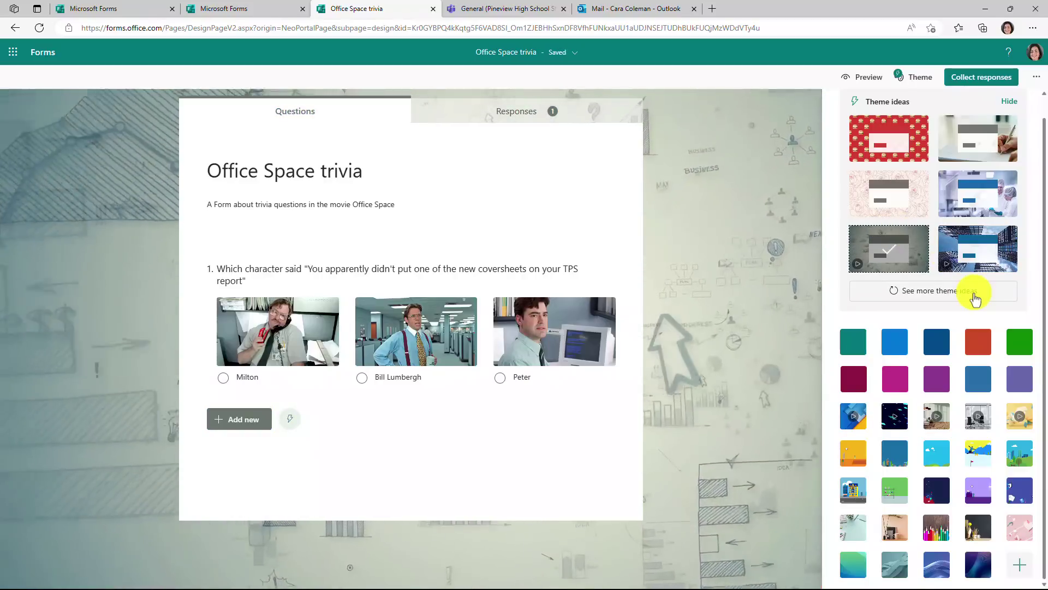
# - Refresh the suggested theme ideas three times to see new options
pyautogui.click(959, 298)
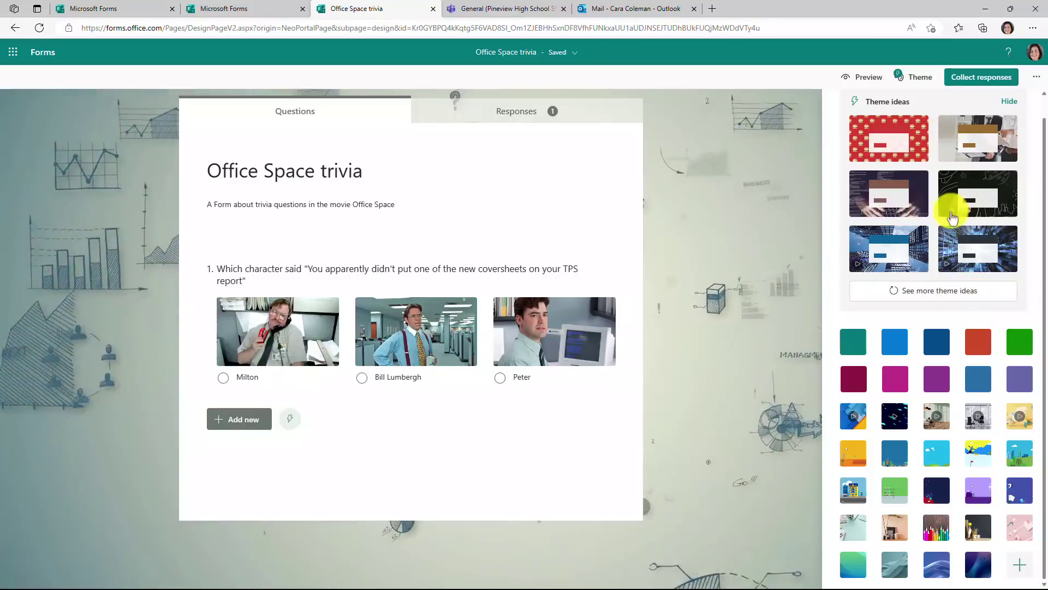
pyautogui.click(949, 291)
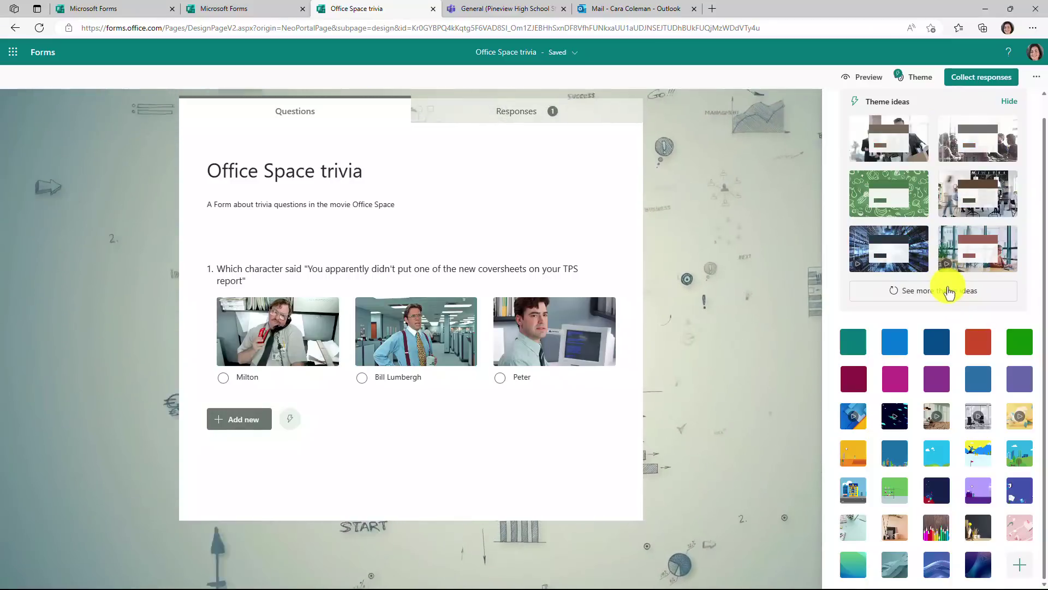
pyautogui.click(949, 291)
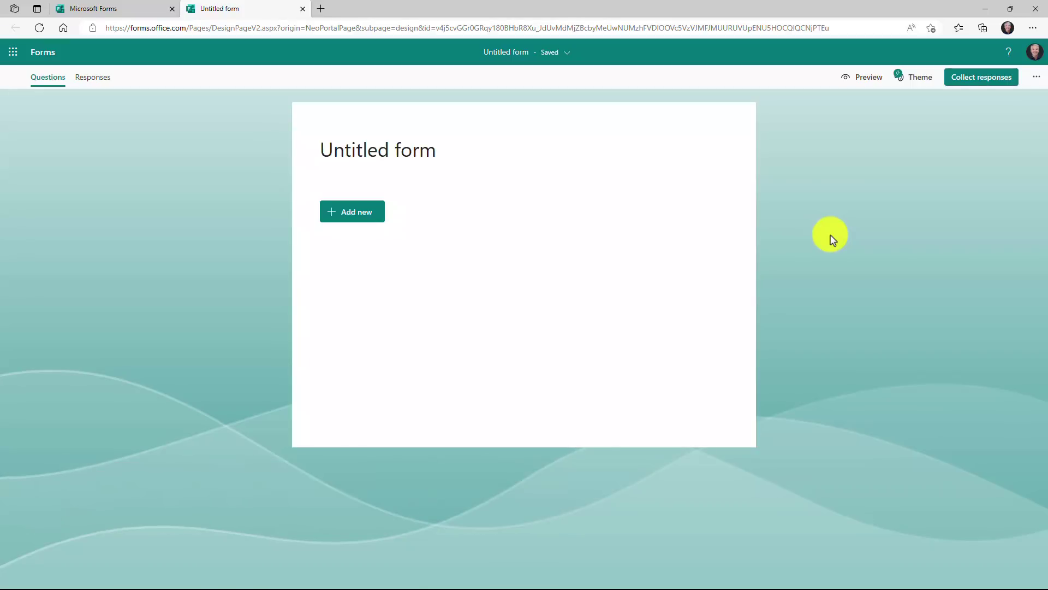
# - Switch on background music in the Theme styles and select the track 'Just the sun'
pyautogui.click(924, 81)
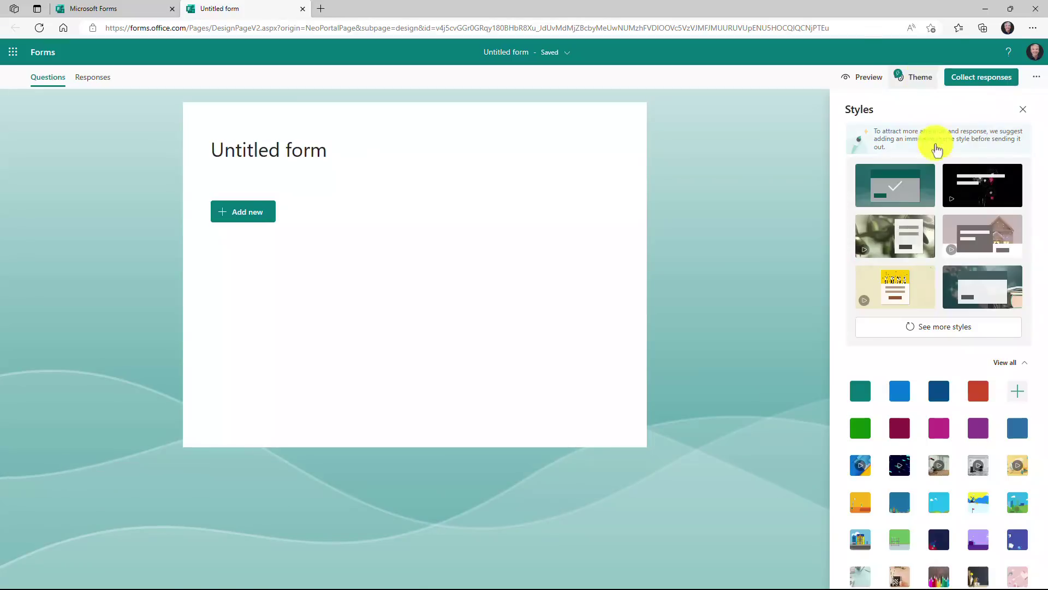
pyautogui.scroll(-1, 960, 393)
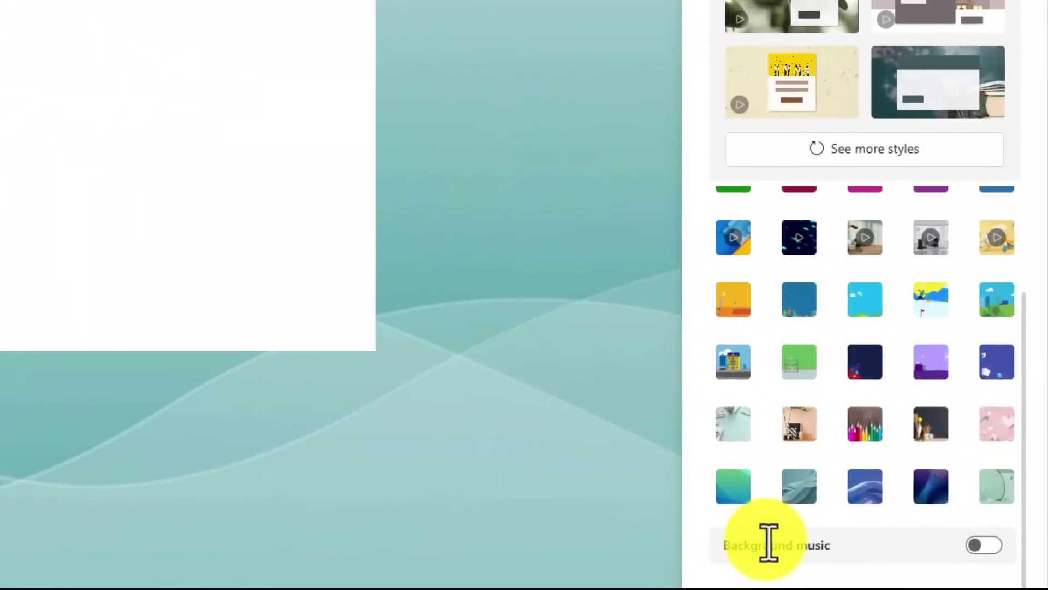
pyautogui.click(983, 545)
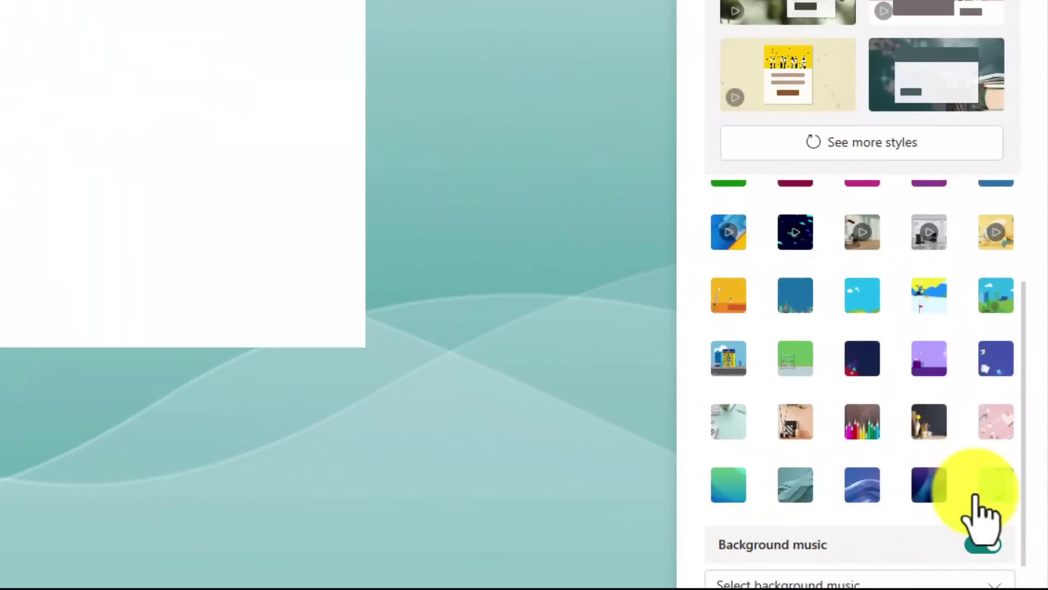
pyautogui.click(995, 555)
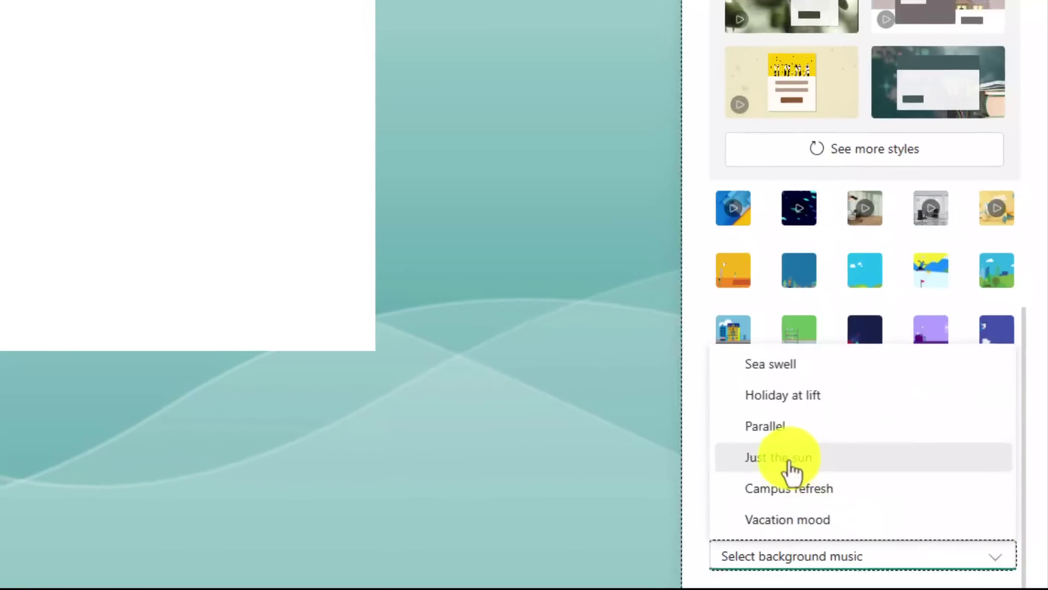
pyautogui.click(789, 459)
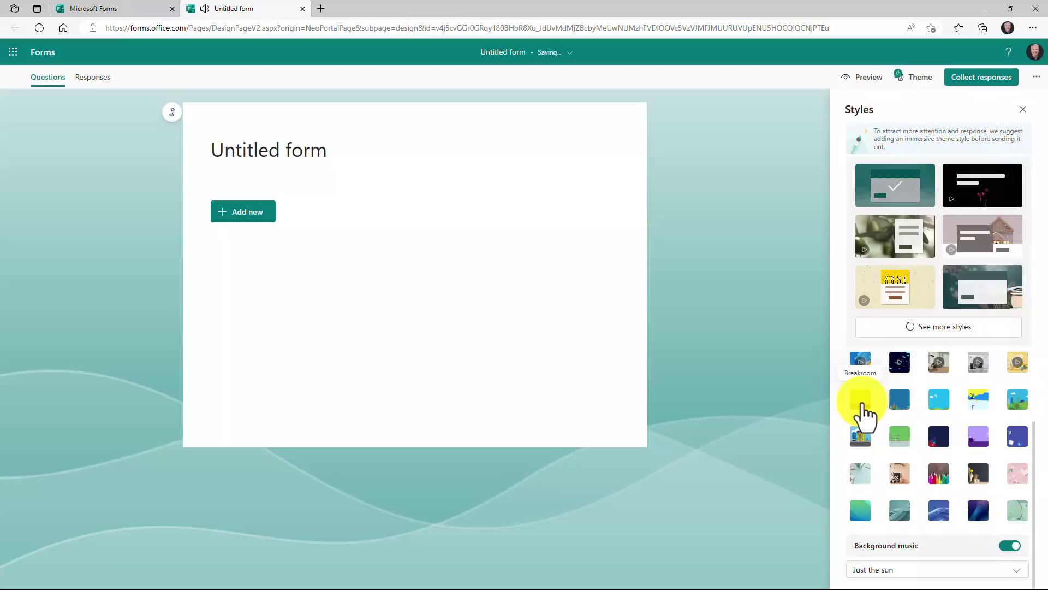
# - Try the Breakroom theme, then apply the coloured-pencils theme with Campus refresh background music
pyautogui.click(735, 273)
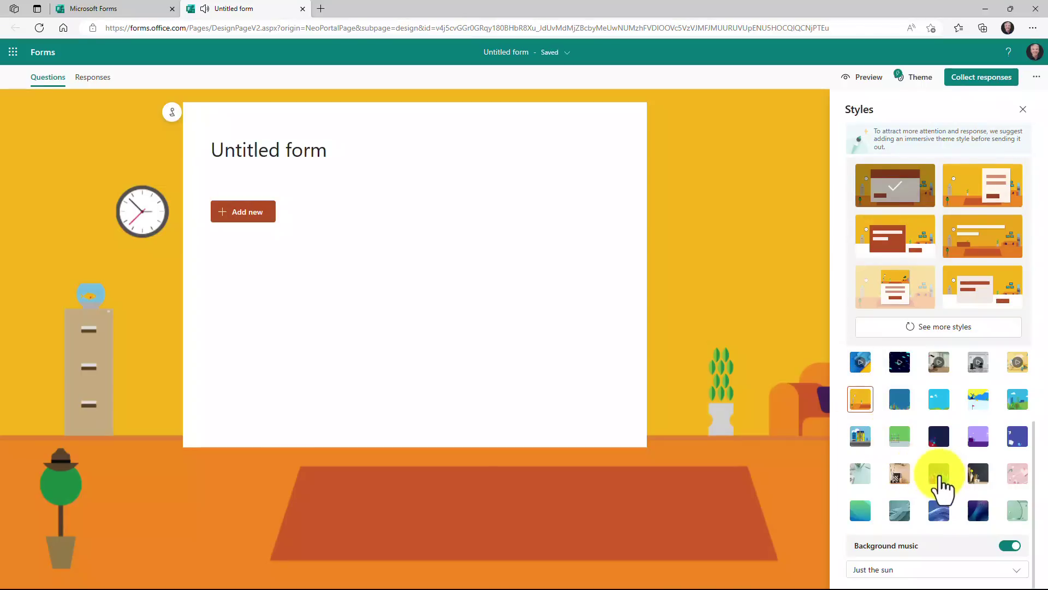
pyautogui.click(940, 477)
pyautogui.click(943, 569)
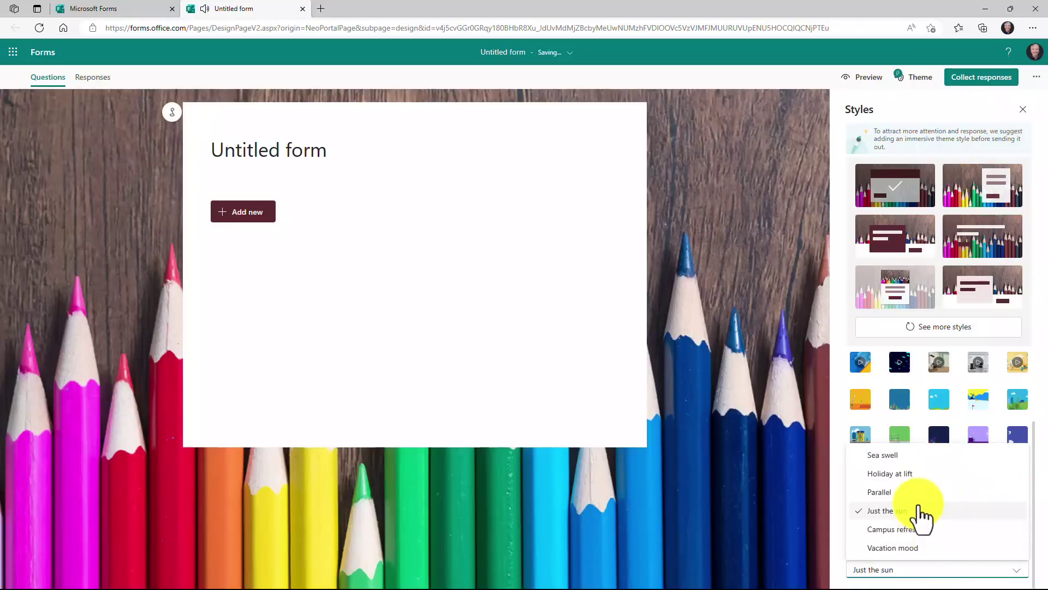
pyautogui.click(897, 531)
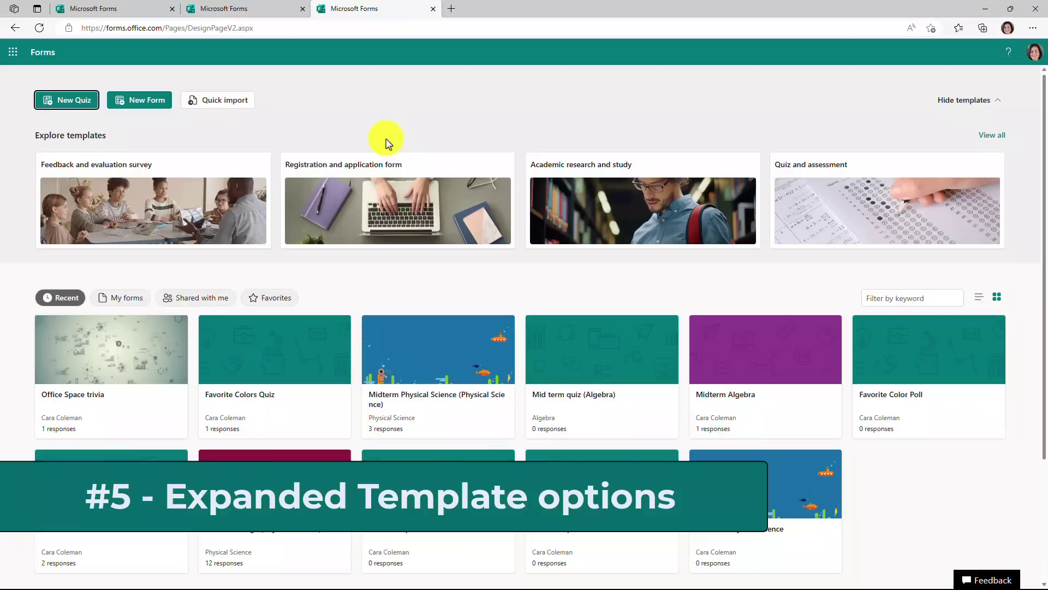
pyautogui.moveTo(908, 181)
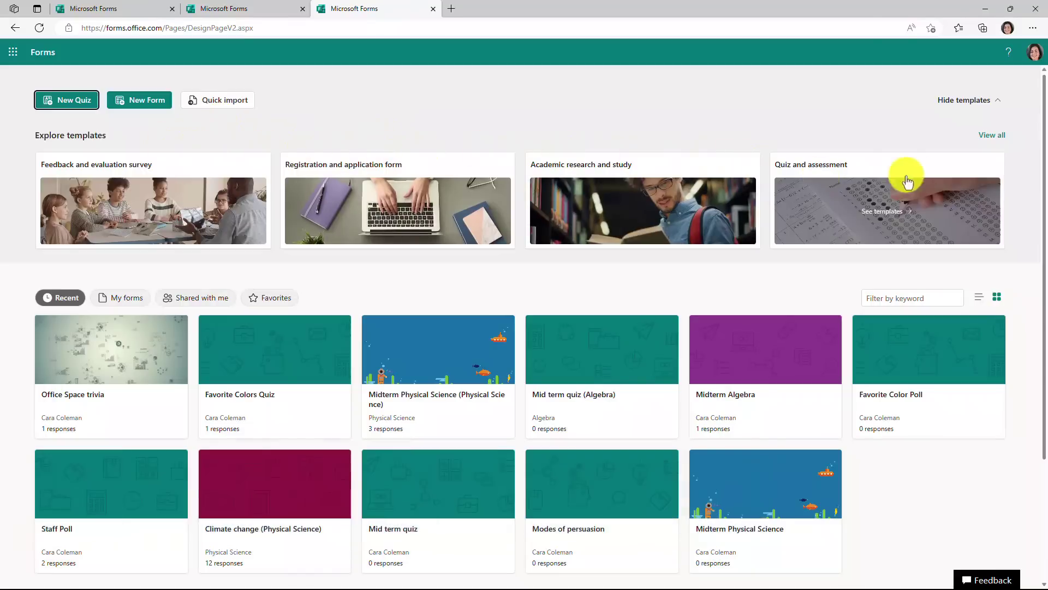
pyautogui.moveTo(732, 211)
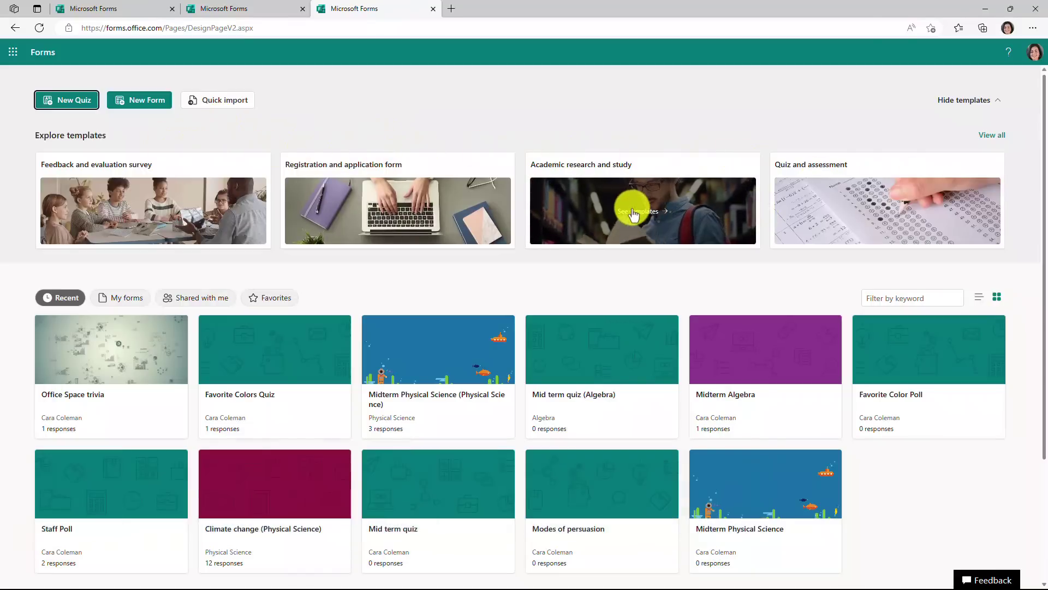
pyautogui.click(635, 211)
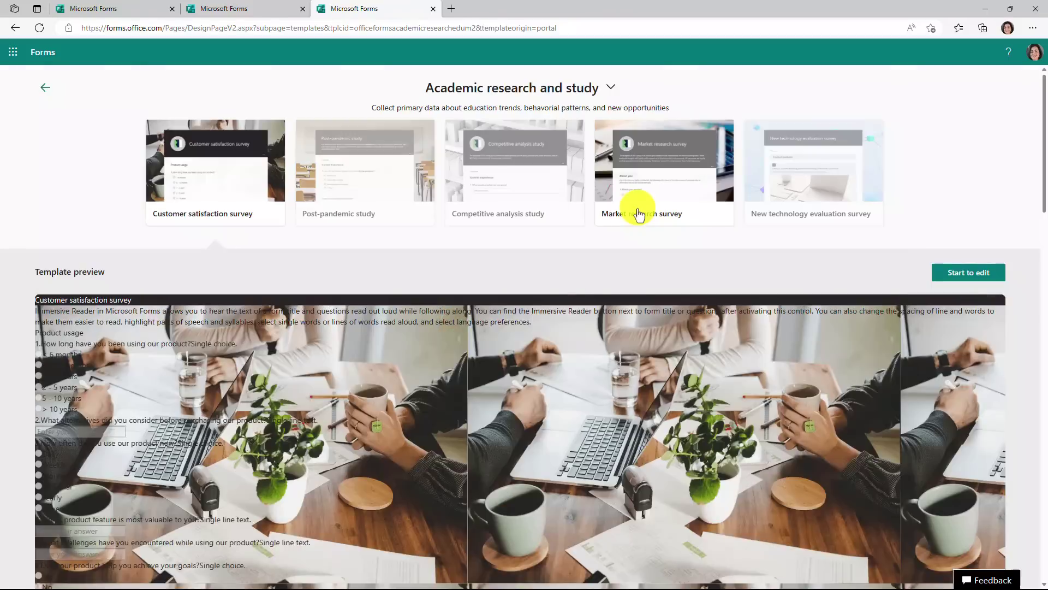
pyautogui.click(502, 188)
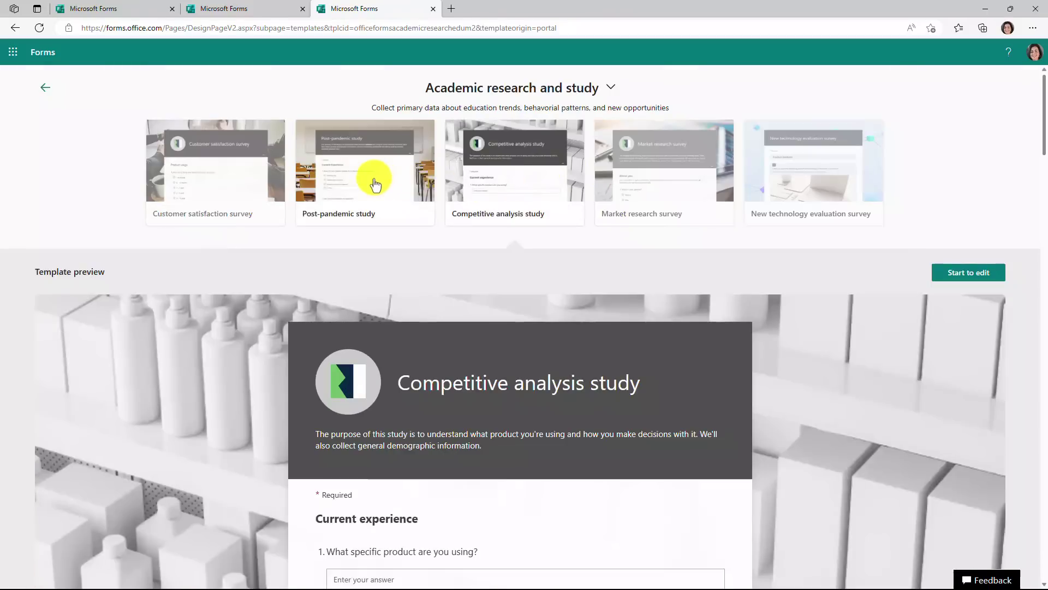
pyautogui.click(376, 185)
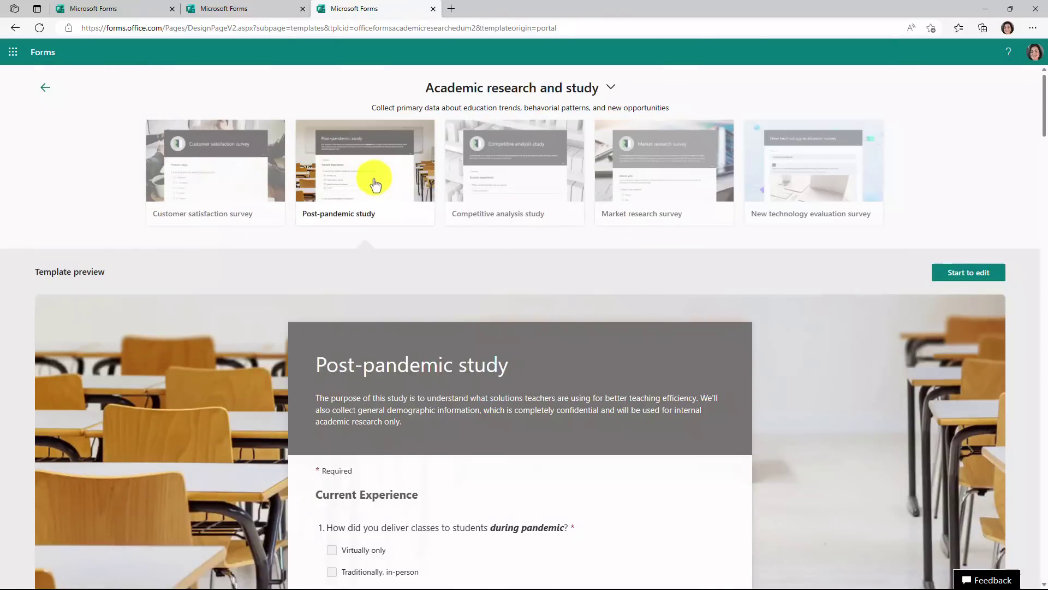
pyautogui.click(45, 88)
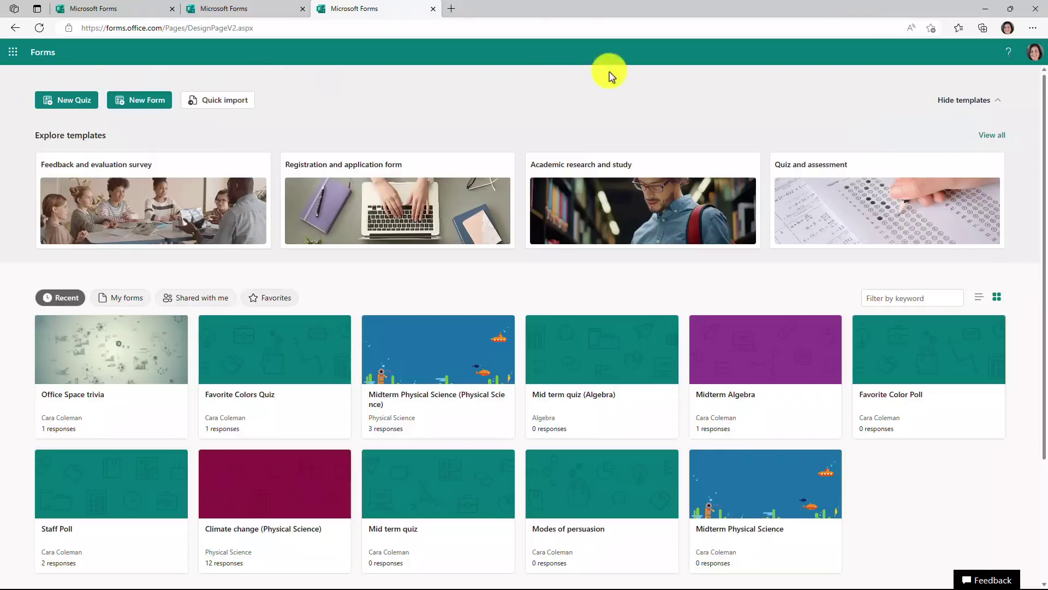
# - Open View all templates and scroll through the trending templates and categories and back up
pyautogui.click(993, 137)
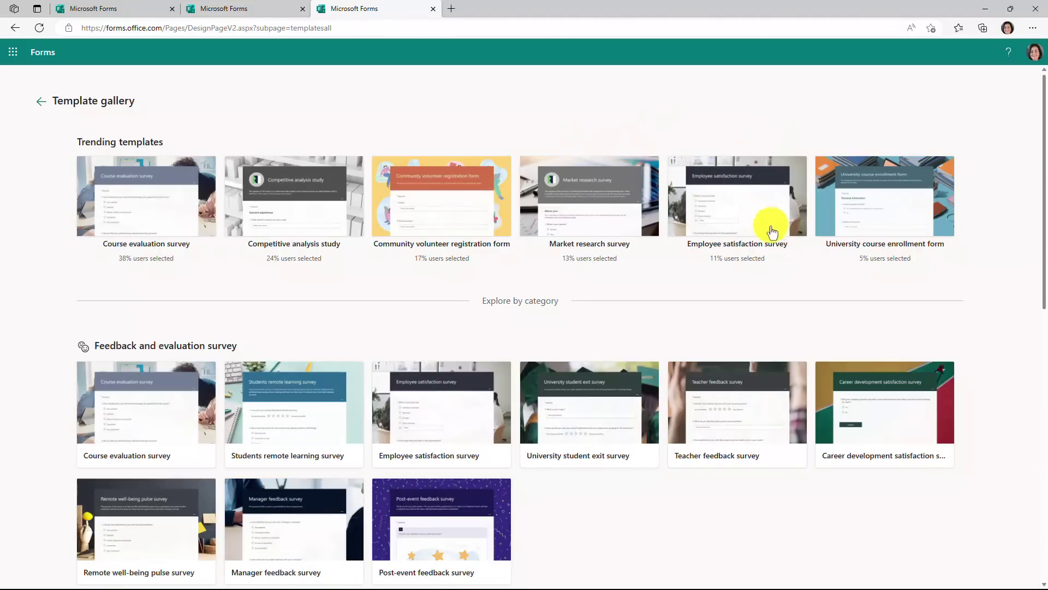
pyautogui.scroll(-3, 767, 279)
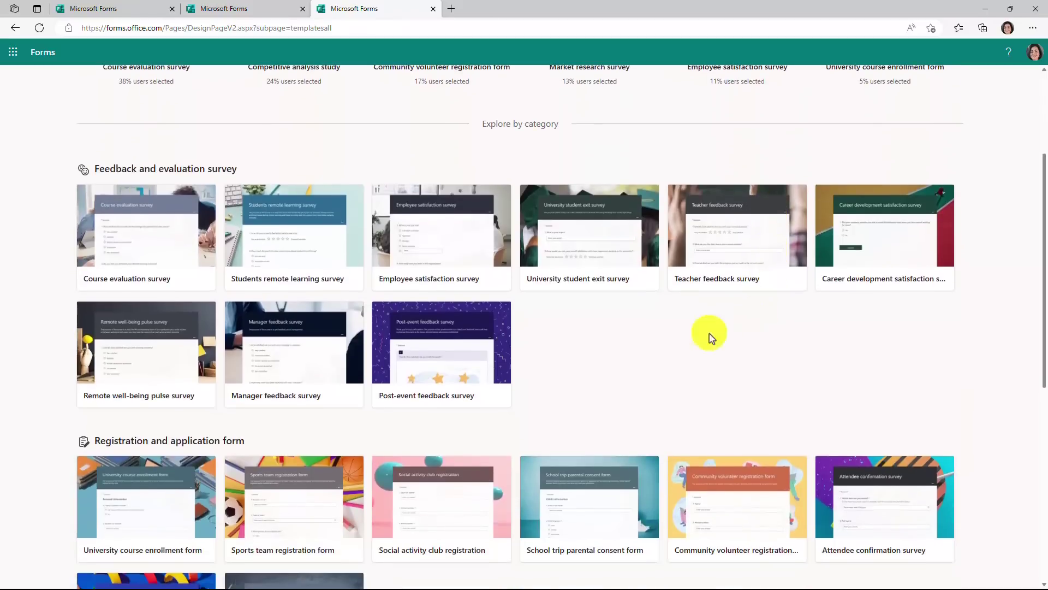
pyautogui.scroll(-7, 687, 349)
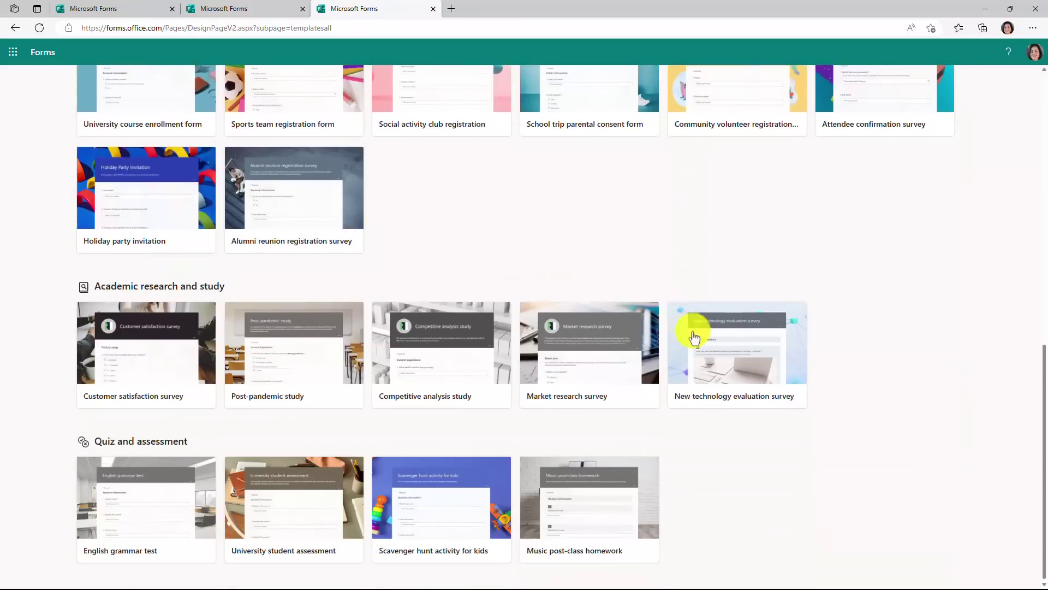
pyautogui.scroll(8, 830, 304)
pyautogui.scroll(3, 834, 307)
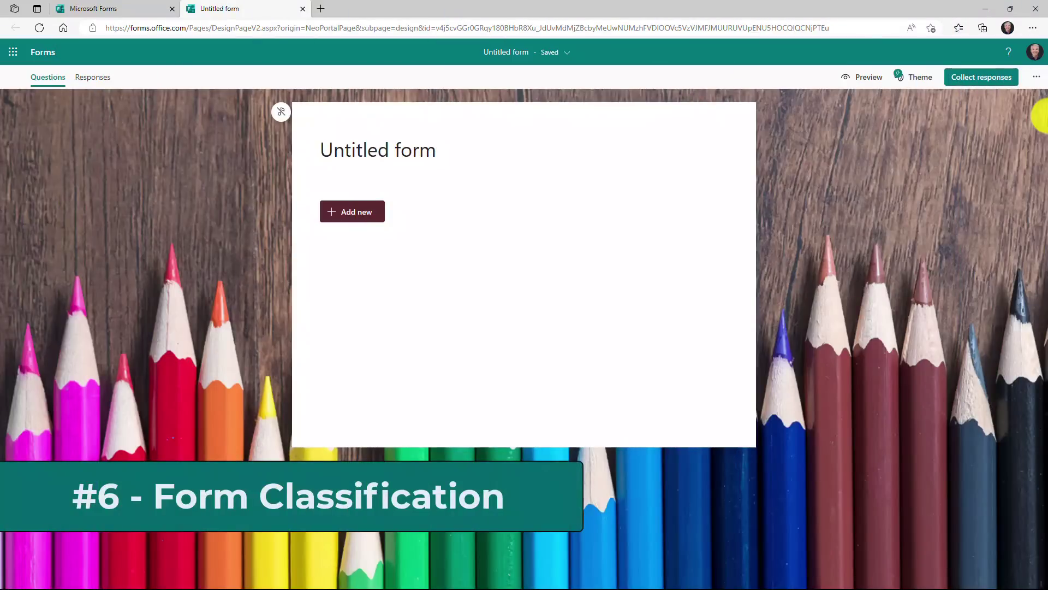
# - In form Settings, change Classification to Confidential, then to Highly Confidential
pyautogui.click(1036, 77)
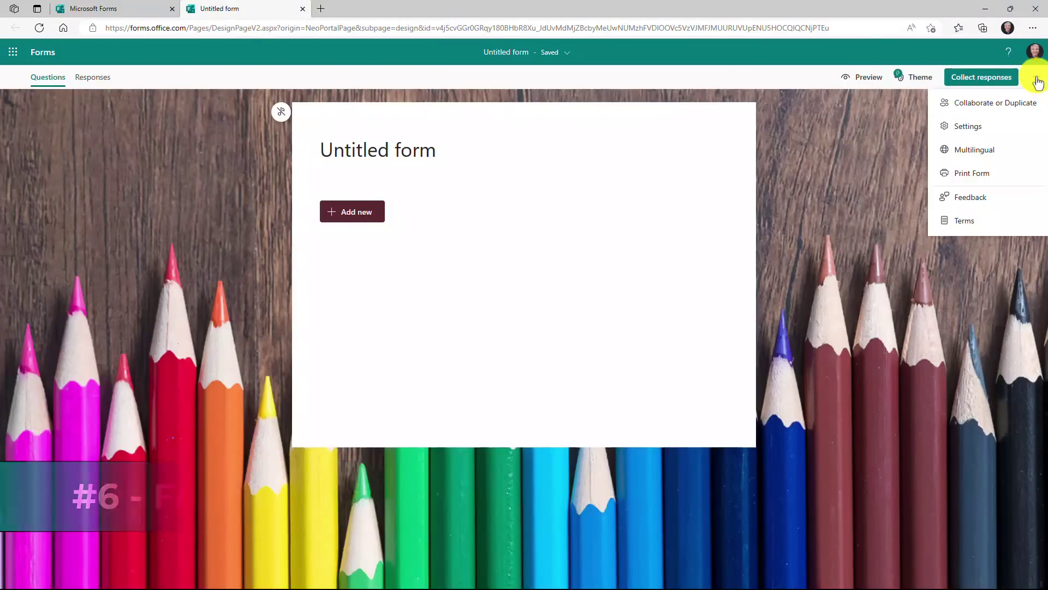
pyautogui.click(987, 125)
pyautogui.scroll(-1, 948, 377)
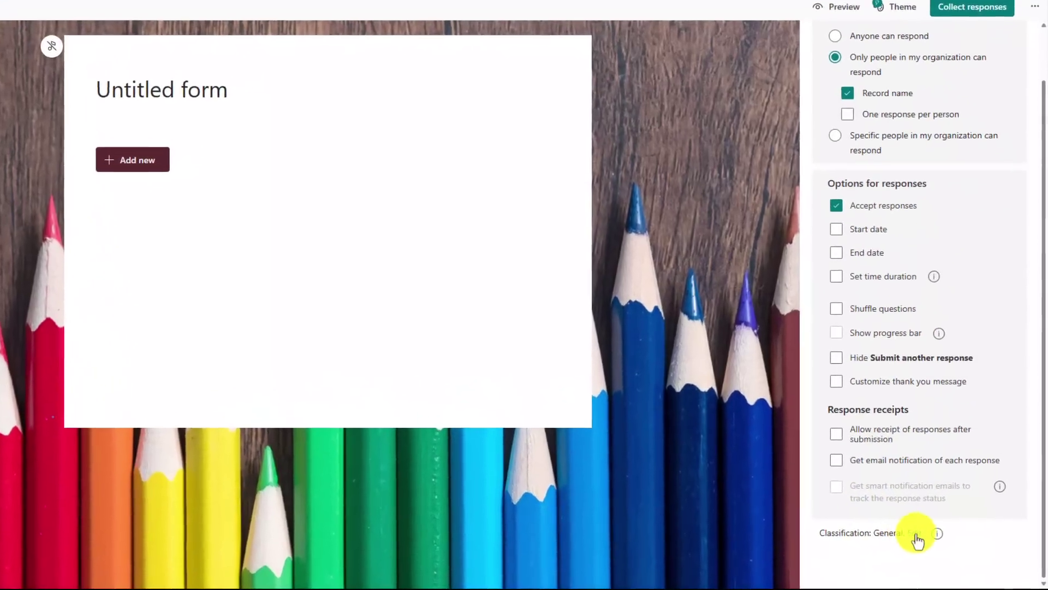
pyautogui.click(917, 540)
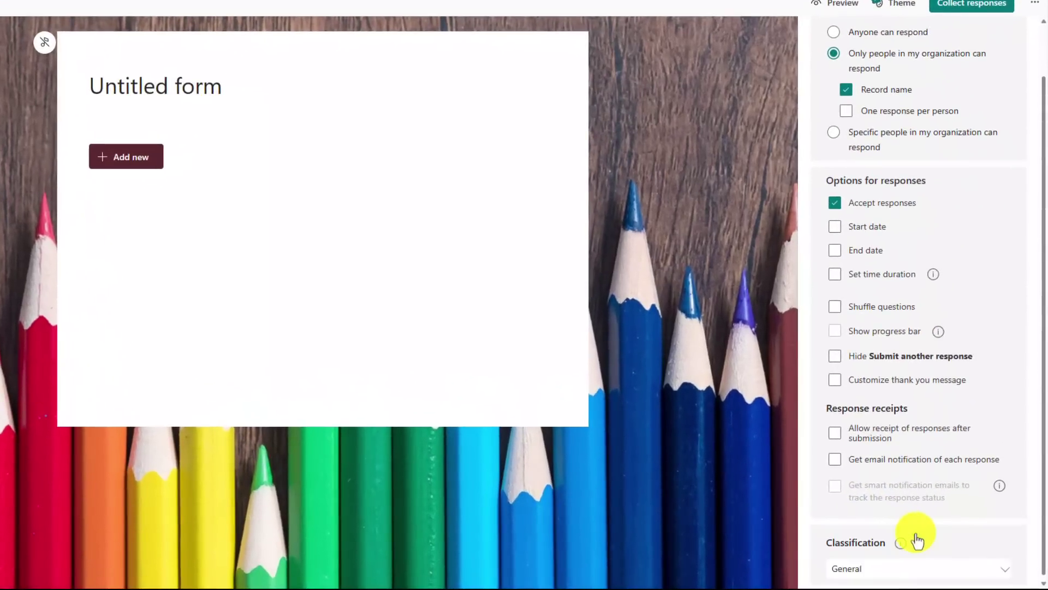
pyautogui.click(975, 568)
pyautogui.click(901, 519)
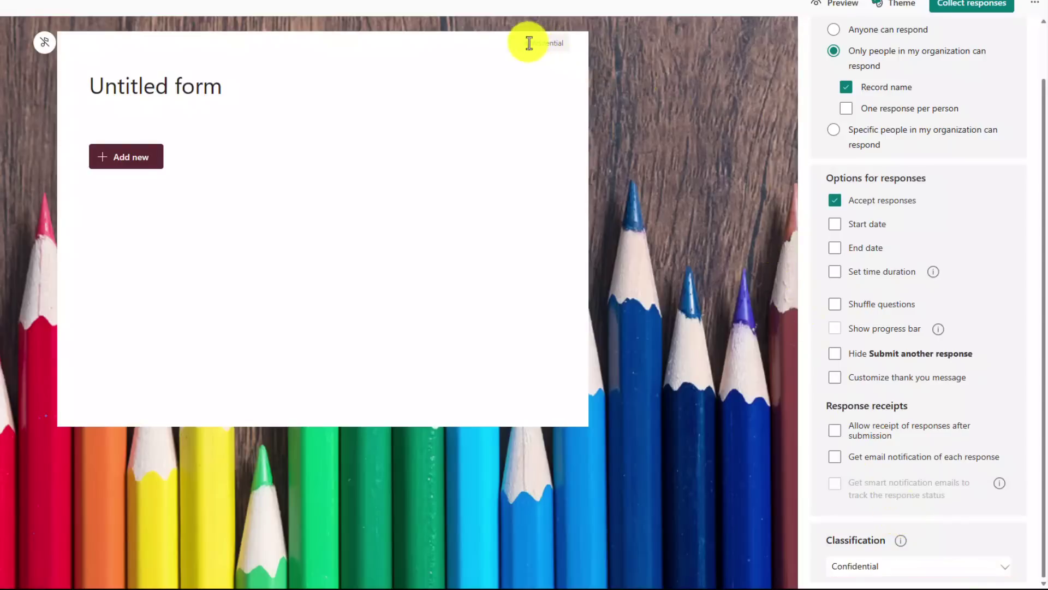
pyautogui.click(955, 568)
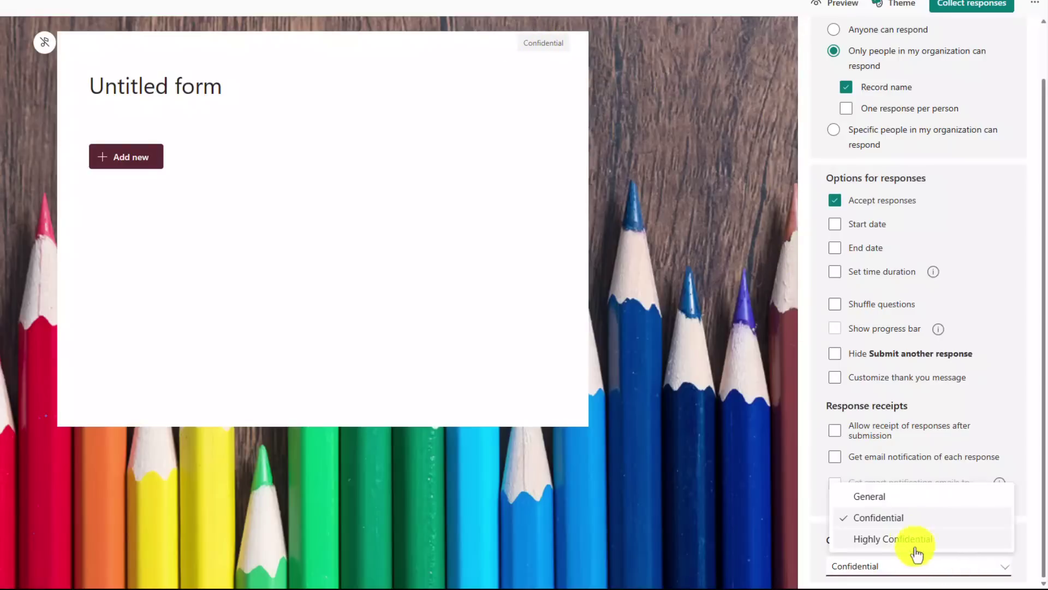
pyautogui.click(913, 540)
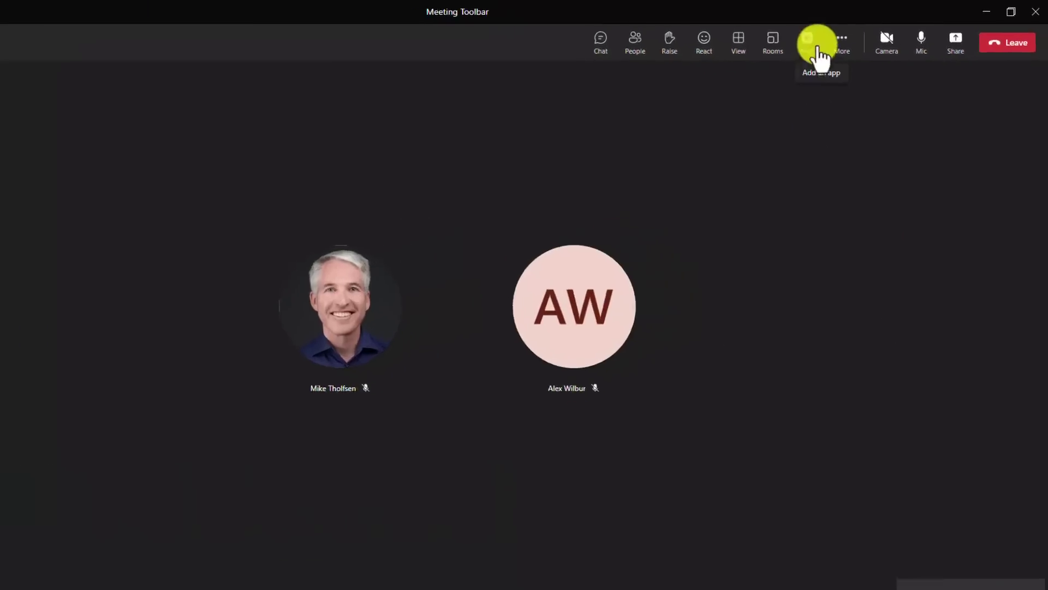
# - Search the meeting apps for 'Polls' and add the Polls app to the meeting
pyautogui.click(809, 43)
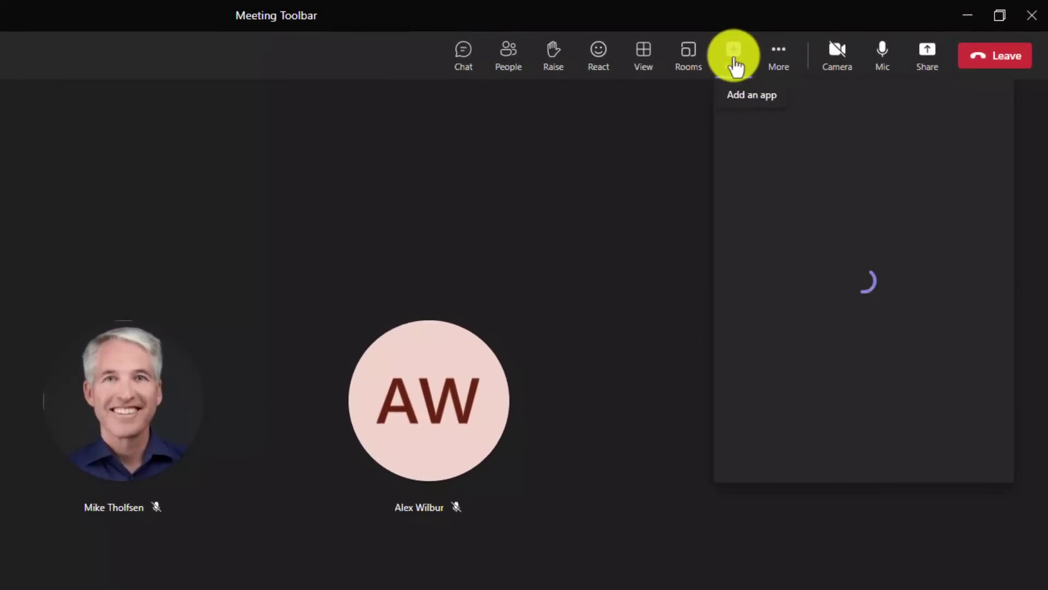
pyautogui.click(779, 104)
pyautogui.write('Polls')
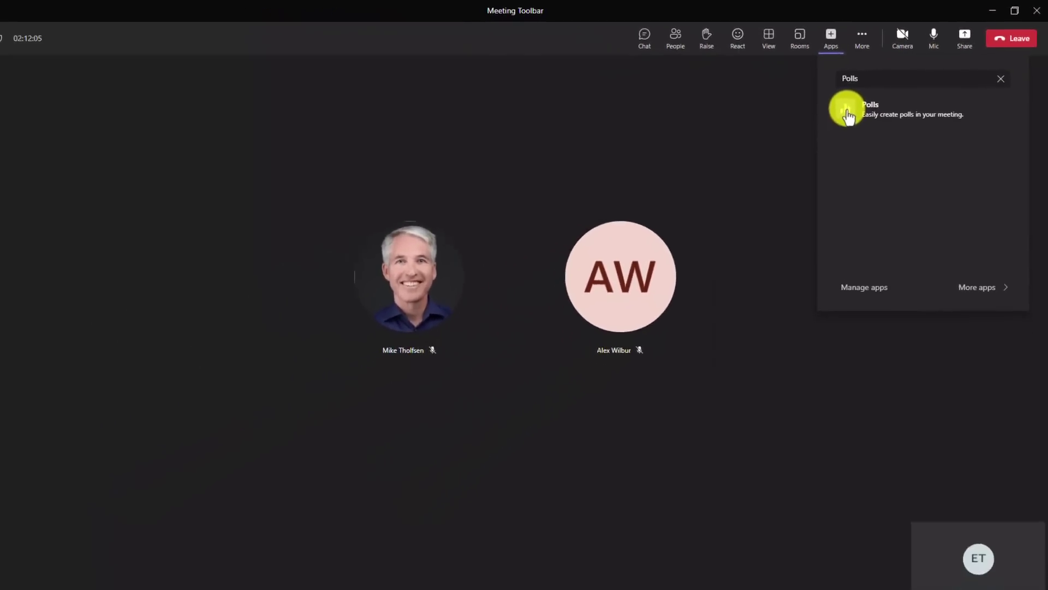
pyautogui.click(848, 112)
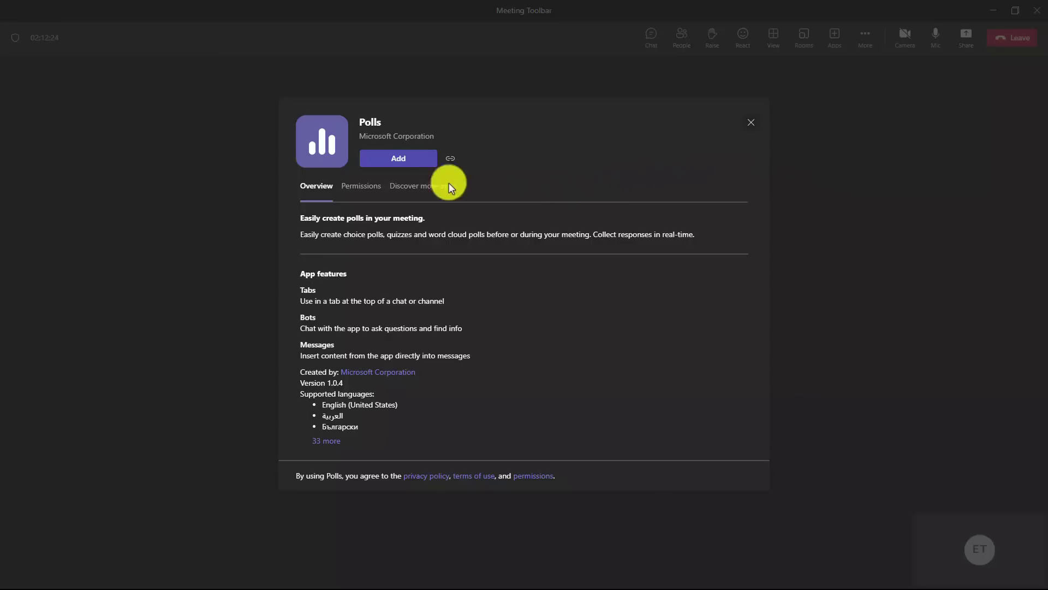
pyautogui.click(398, 159)
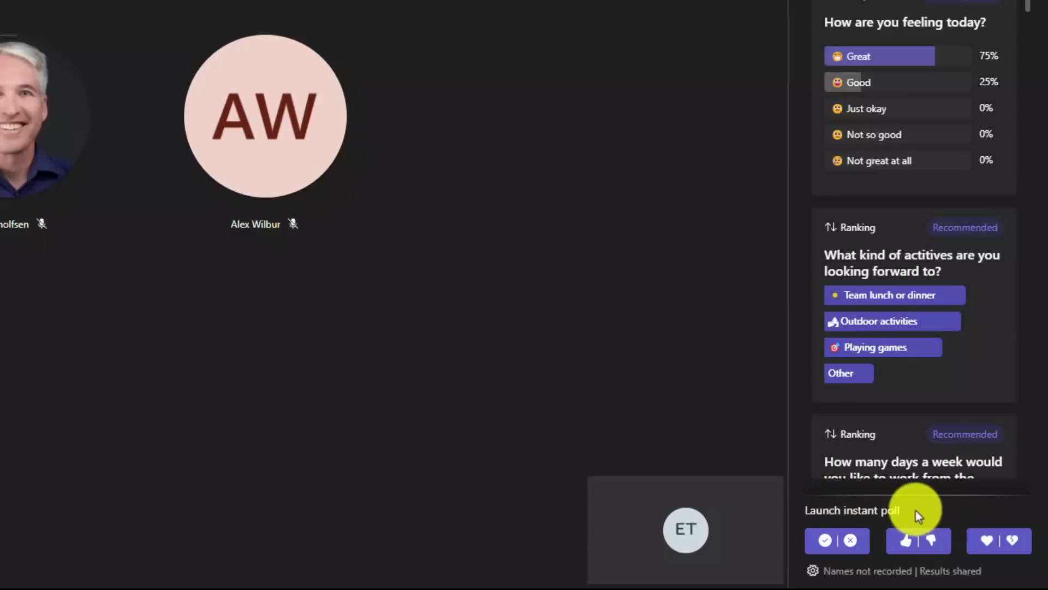
# - Launch a thumbs-up/thumbs-down instant poll, vote thumbs up, and close the results
pyautogui.click(945, 552)
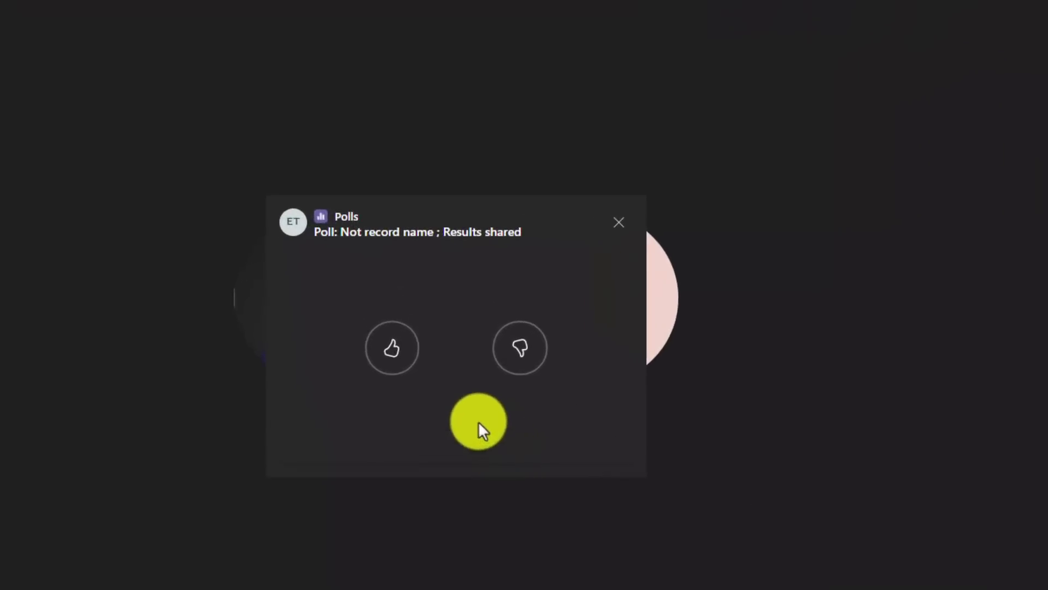
pyautogui.click(393, 345)
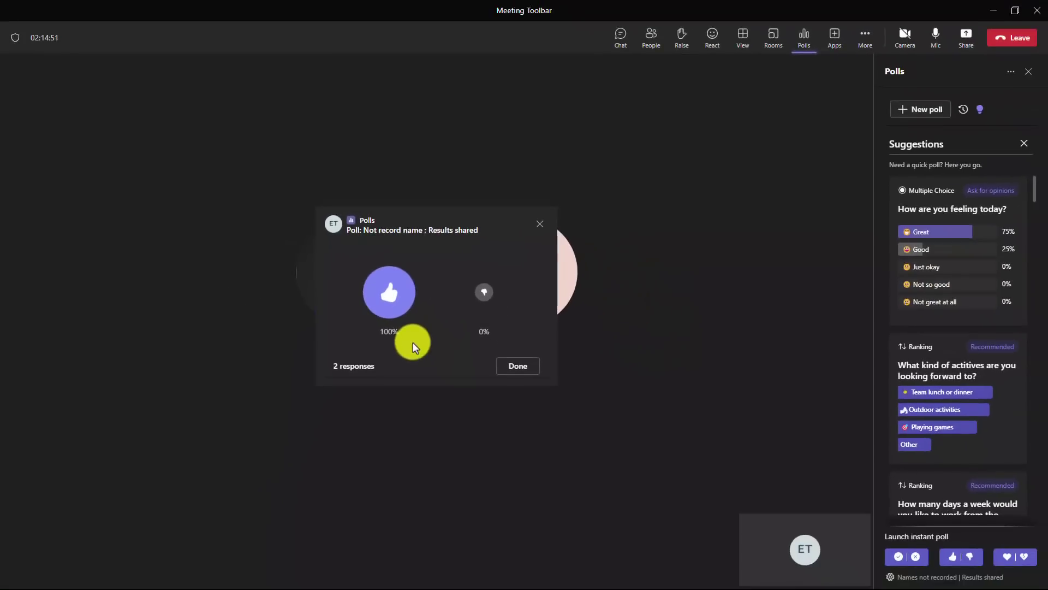
pyautogui.click(518, 366)
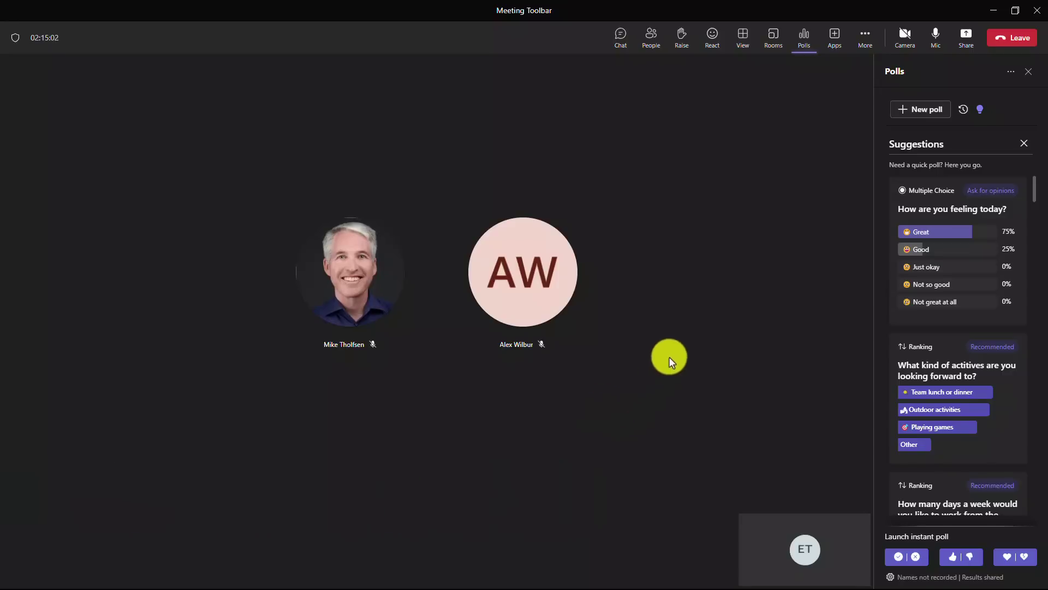
# - Create a multiple-choice poll, add 'How are you feeling today?' and a 'Word of the day?' word cloud
pyautogui.click(930, 110)
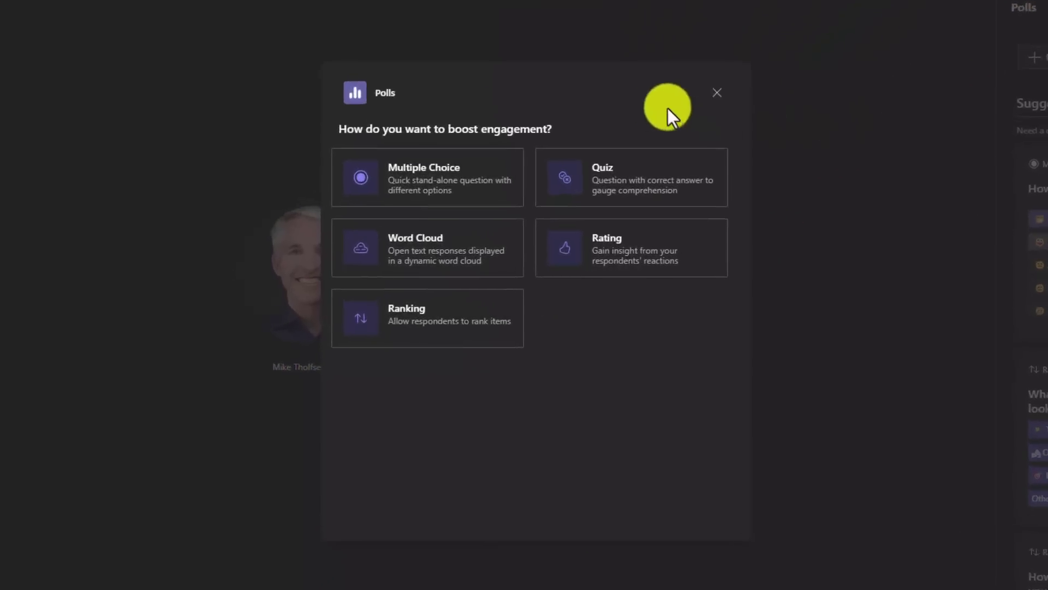
pyautogui.click(411, 170)
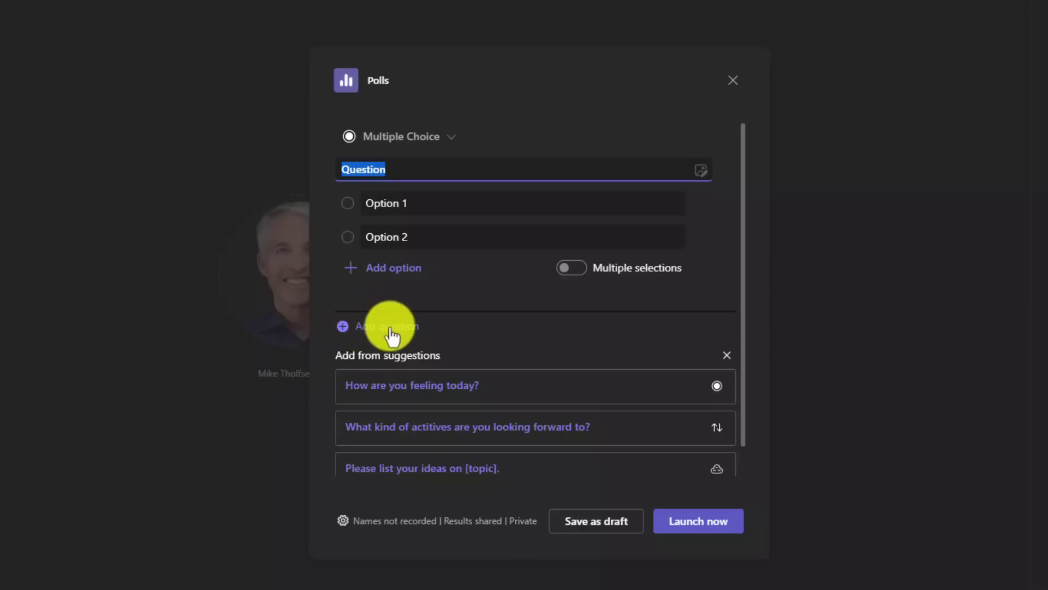
pyautogui.click(419, 386)
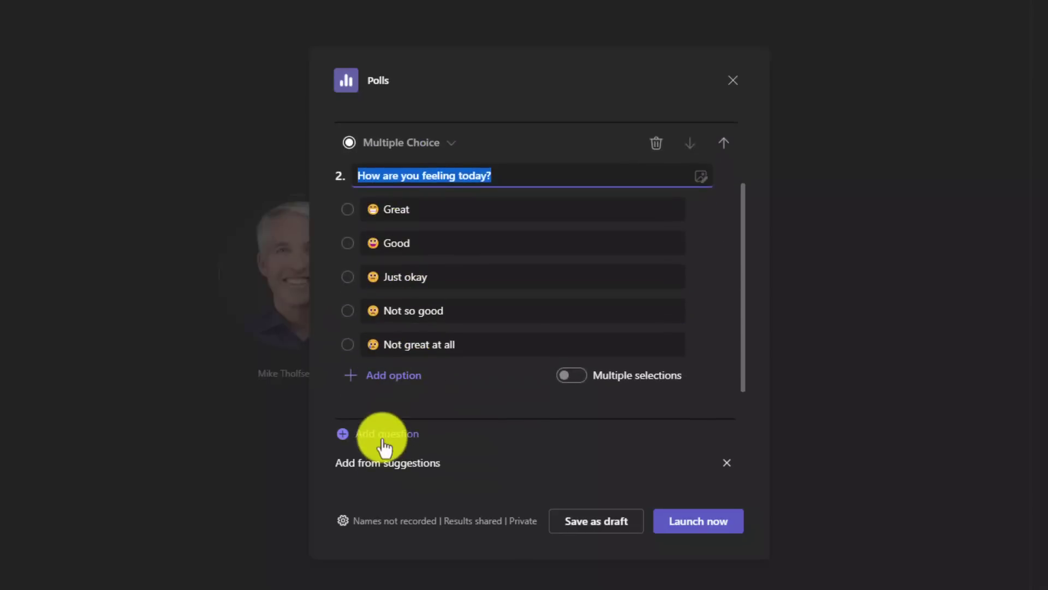
pyautogui.click(384, 442)
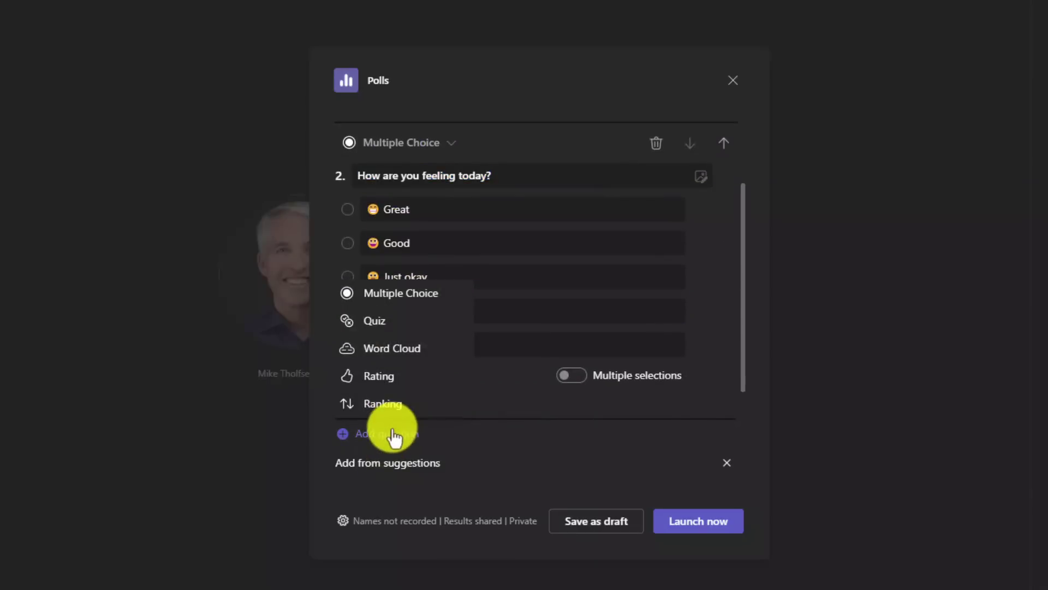
pyautogui.click(396, 357)
pyautogui.write('Word of the day?')
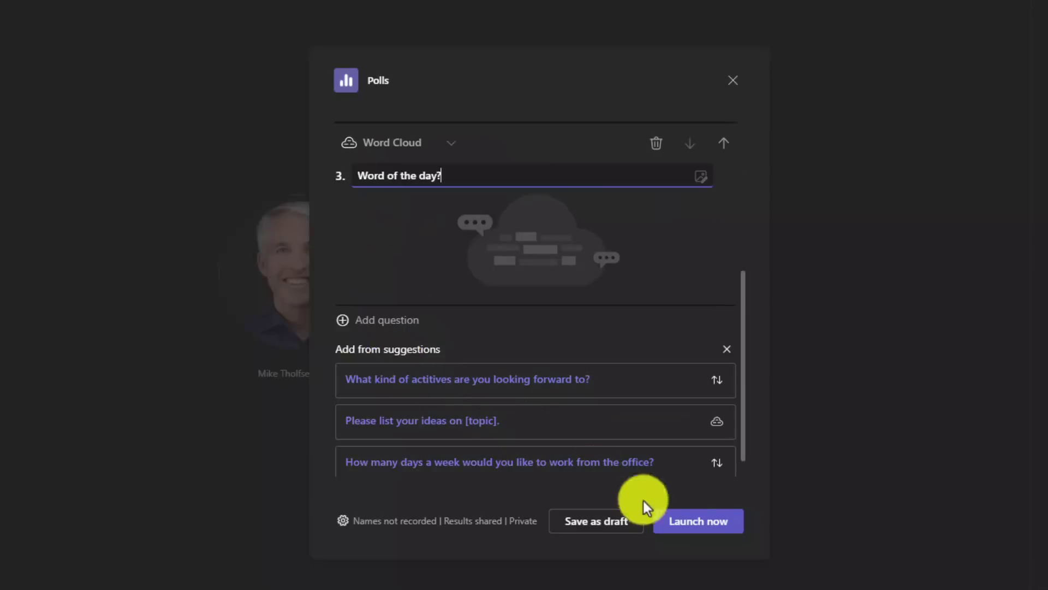
# - Launch the poll and answer question 1 with Option 1 and question 2 with Great
pyautogui.click(710, 523)
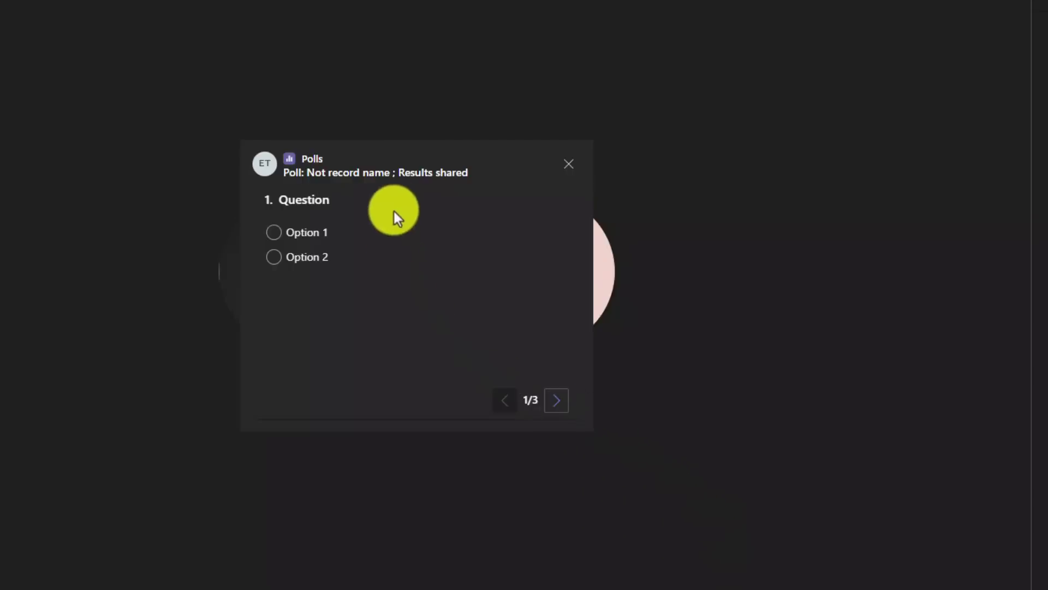
pyautogui.click(273, 234)
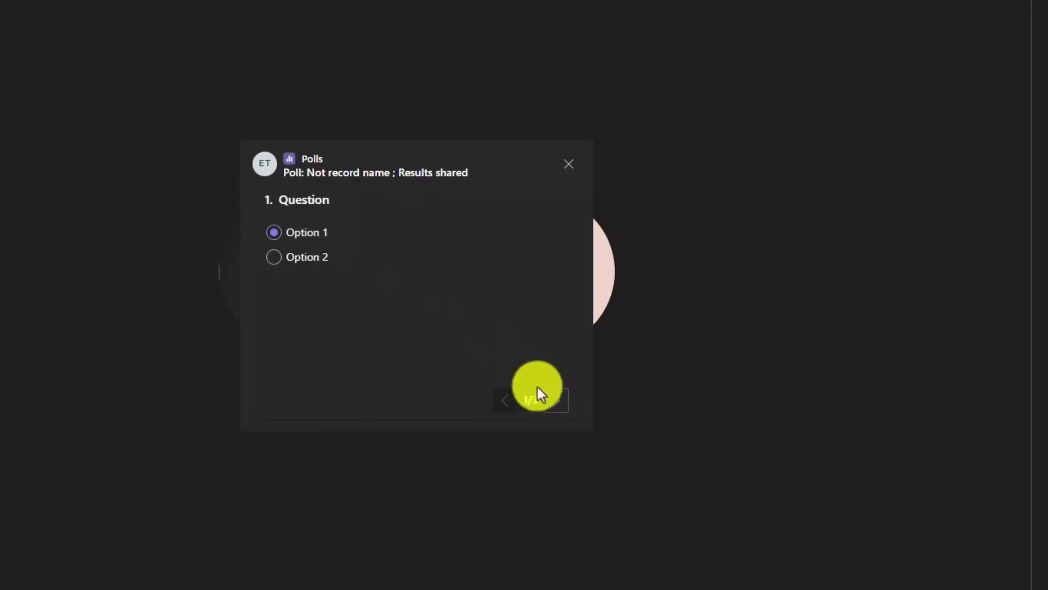
pyautogui.click(556, 402)
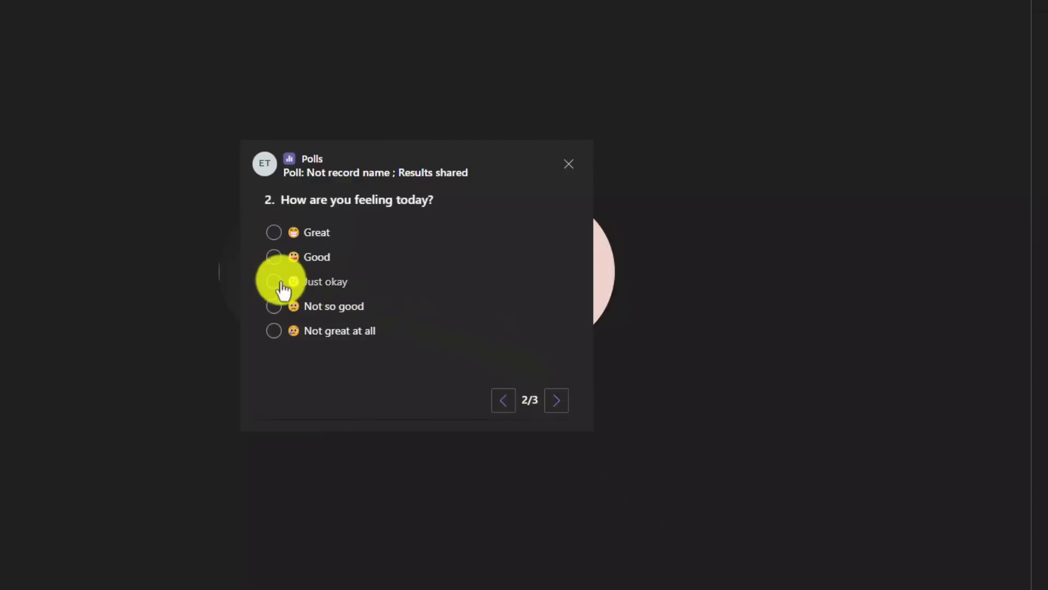
pyautogui.click(274, 233)
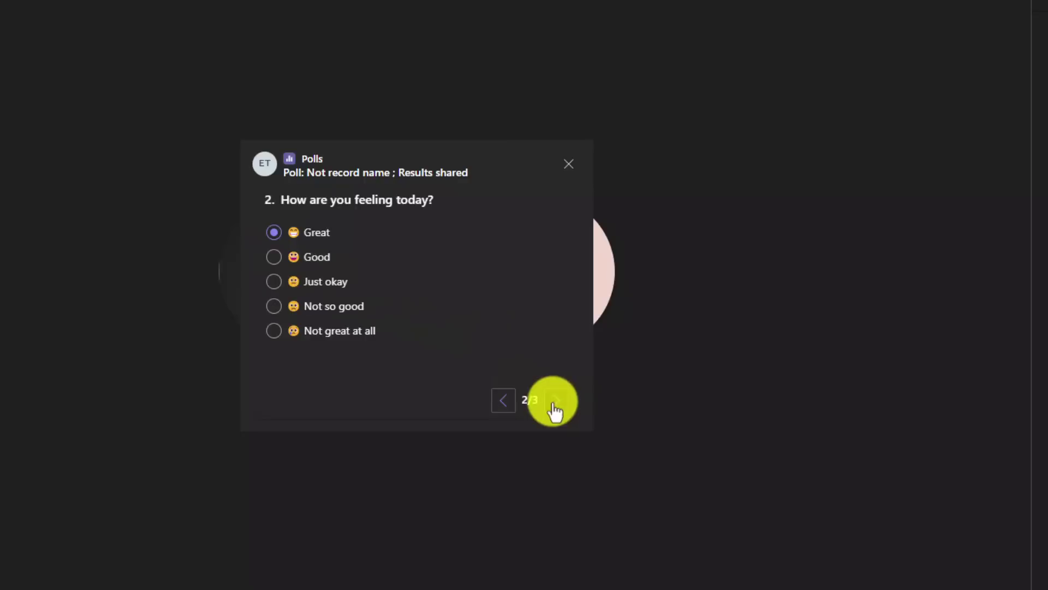
pyautogui.click(556, 402)
# - Answer the word cloud with 'Fantastical', submit, and view results for questions 2 and 3
pyautogui.click(415, 363)
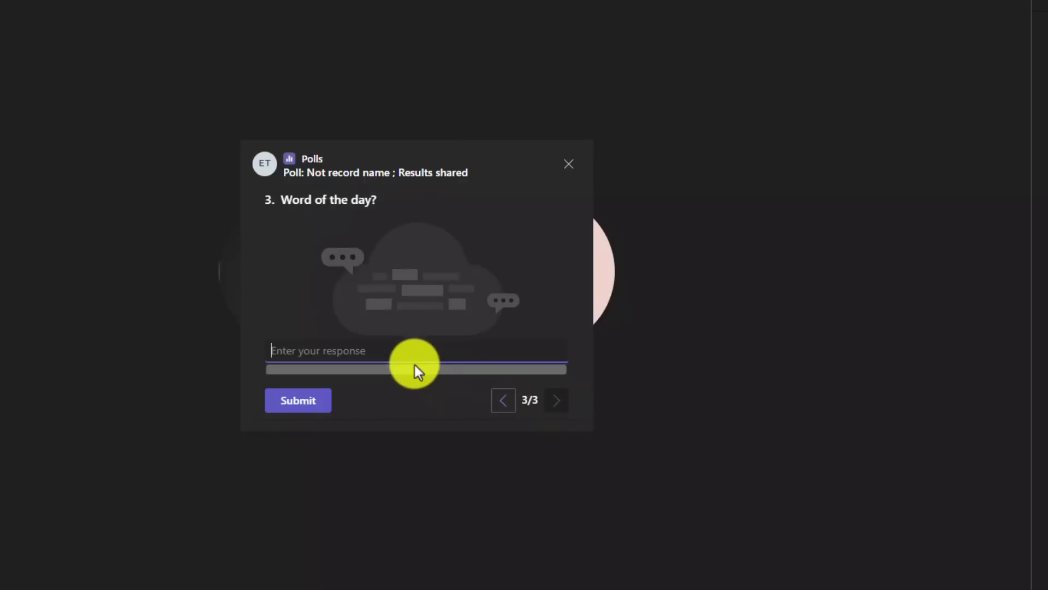
pyautogui.write('Fantastical')
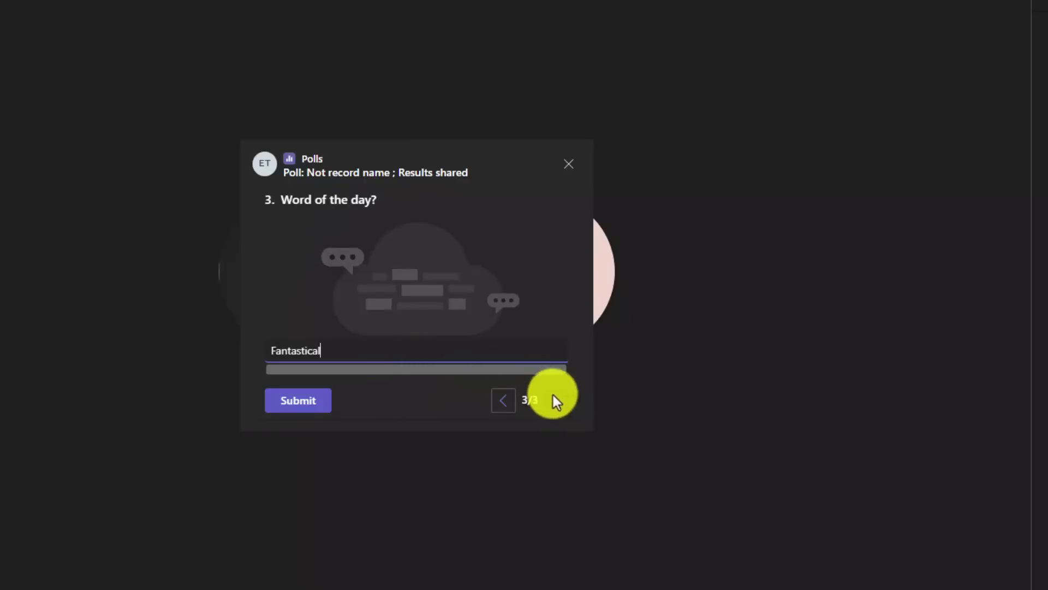
pyautogui.click(304, 403)
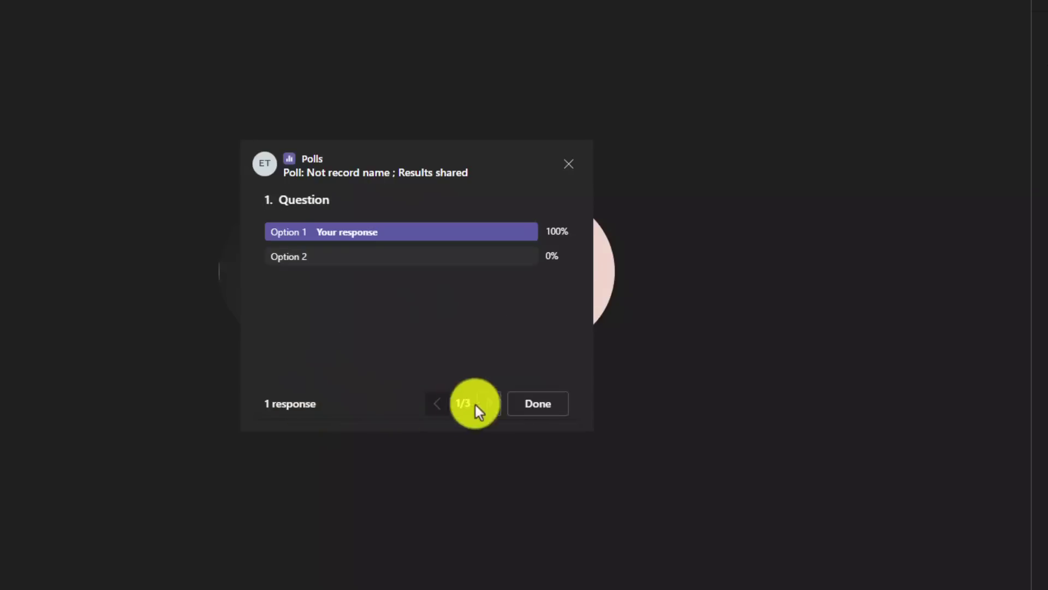
pyautogui.click(490, 404)
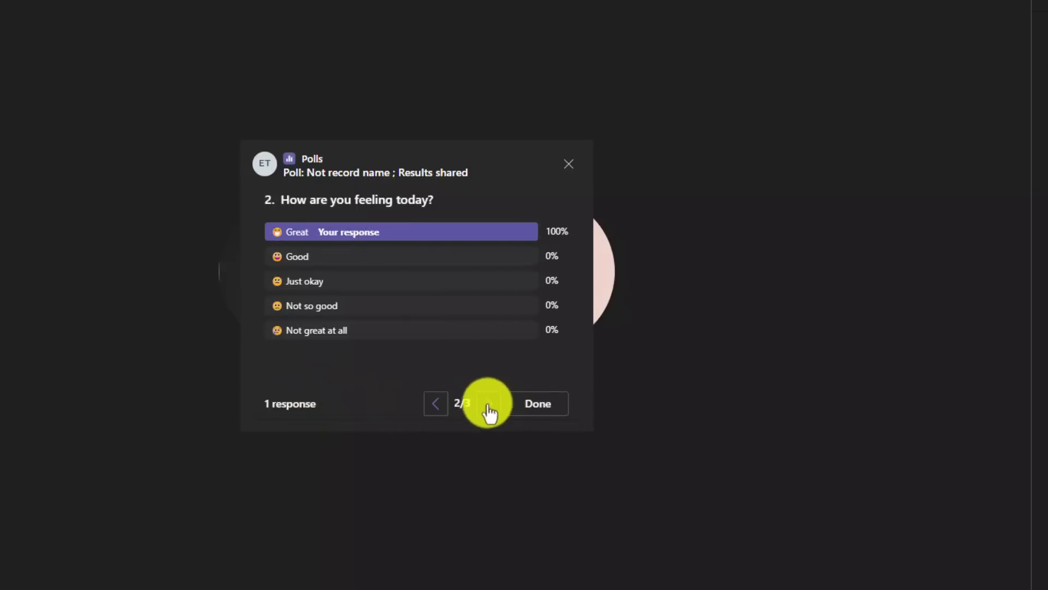
pyautogui.click(490, 404)
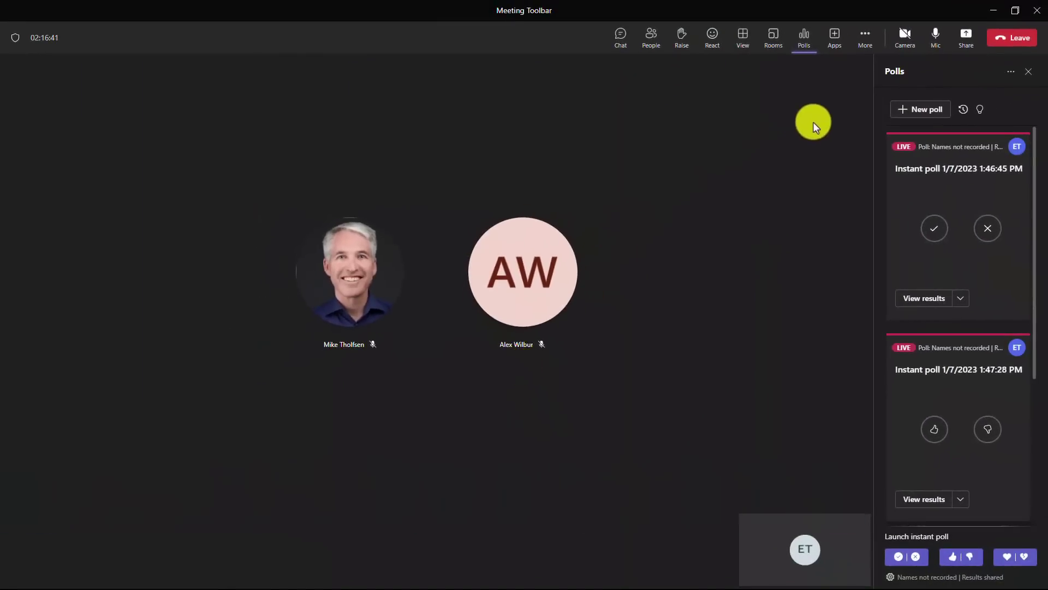
# - Start a new multiple-choice poll and insert the TPS report image into the question
pyautogui.click(934, 112)
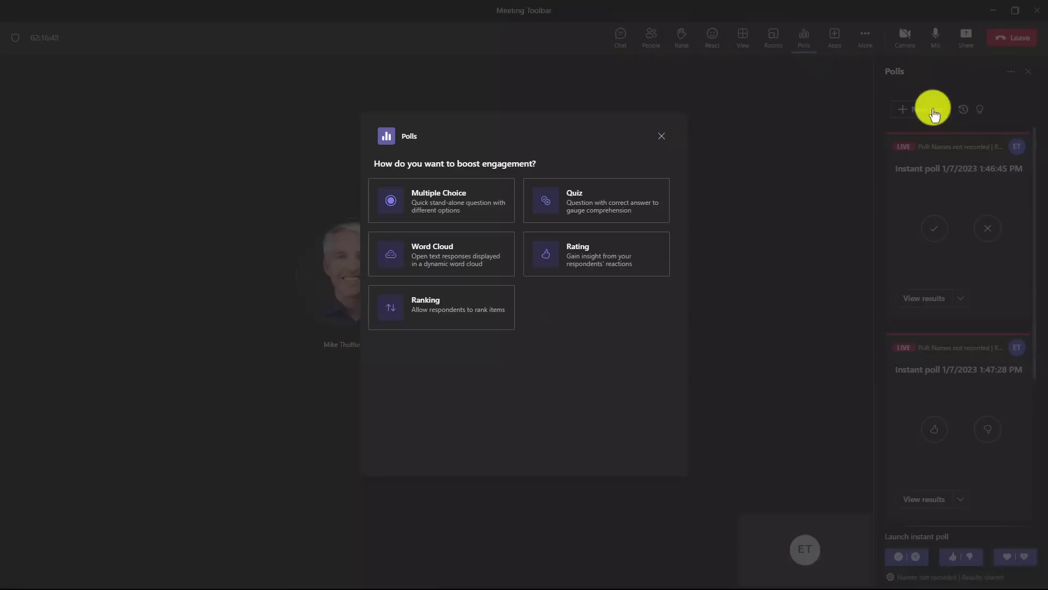
pyautogui.click(421, 180)
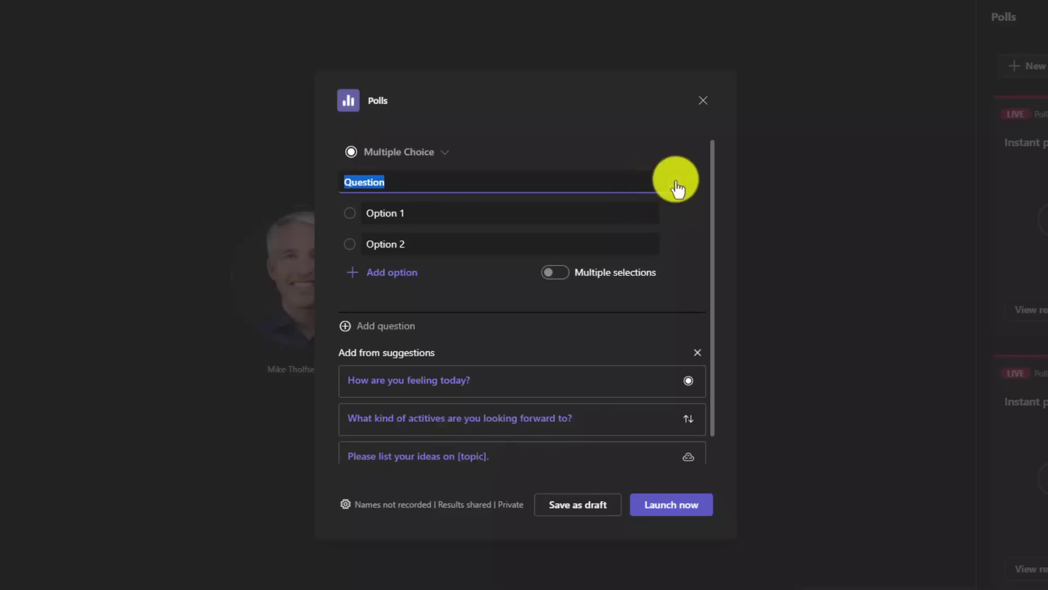
pyautogui.click(677, 191)
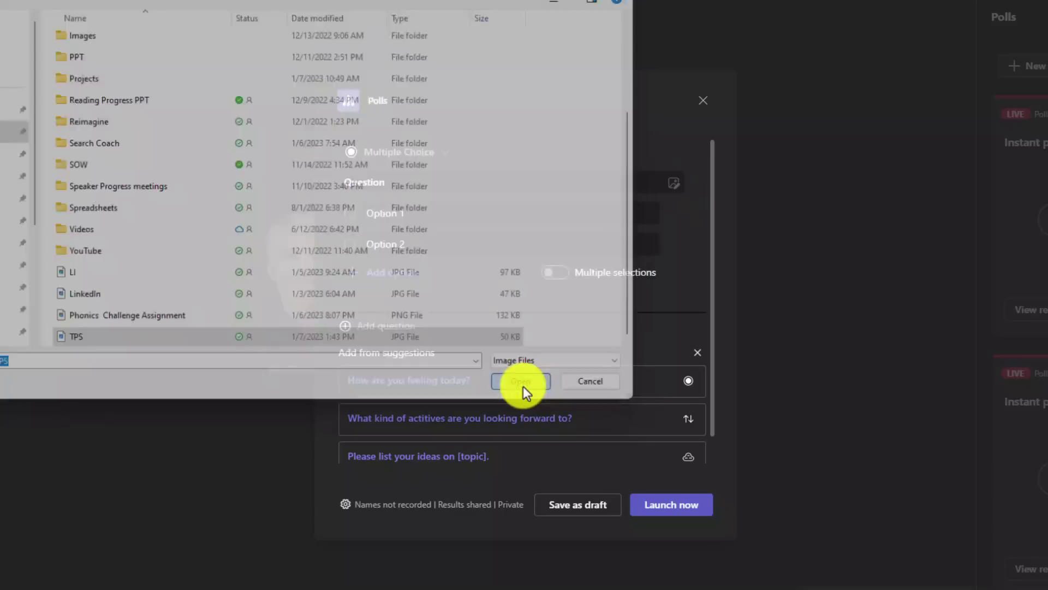
pyautogui.click(522, 389)
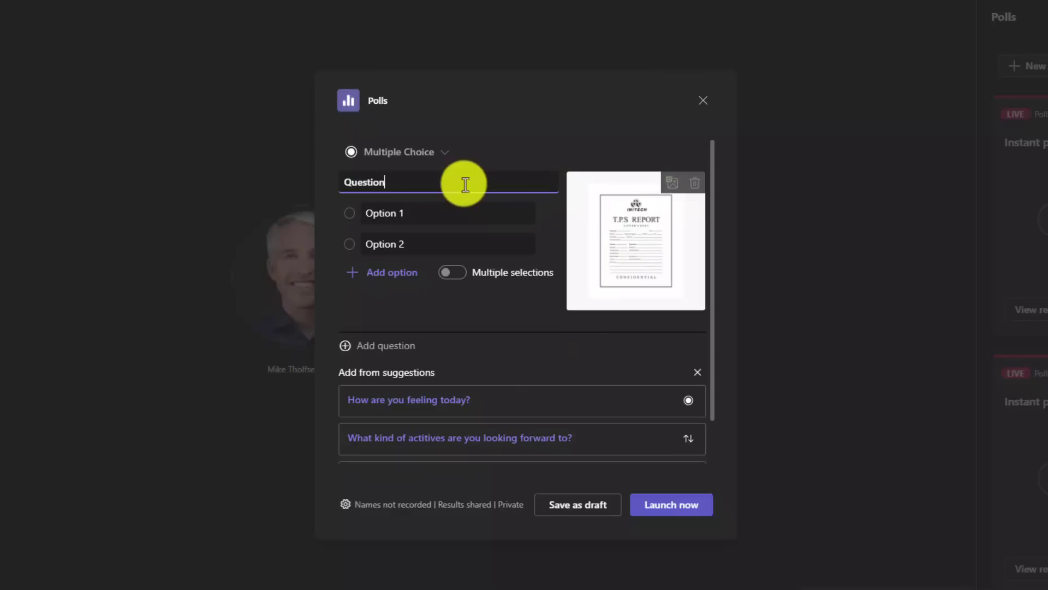
# - Ask 'What is this a picture of?', launch the poll, and choose TPS Report Coversheet
pyautogui.write('What is this a picture of?')
pyautogui.press('Tab')
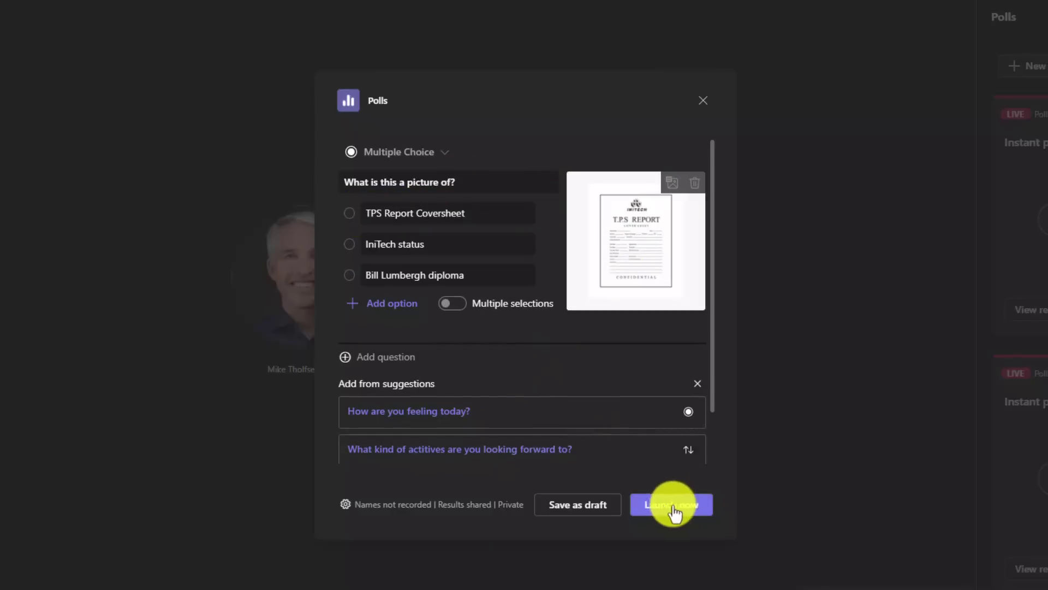
pyautogui.click(669, 508)
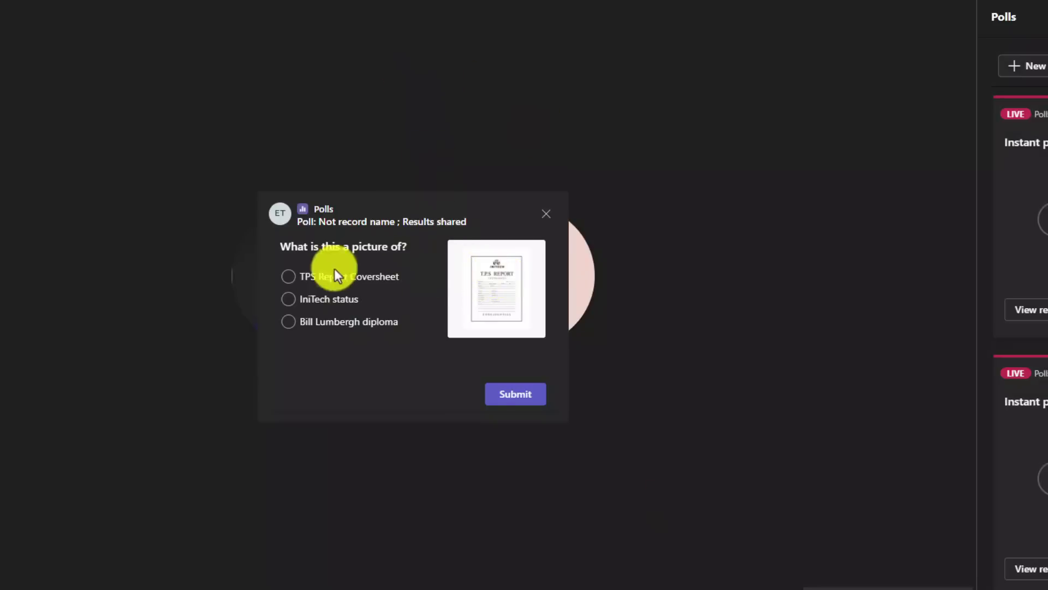
pyautogui.click(288, 277)
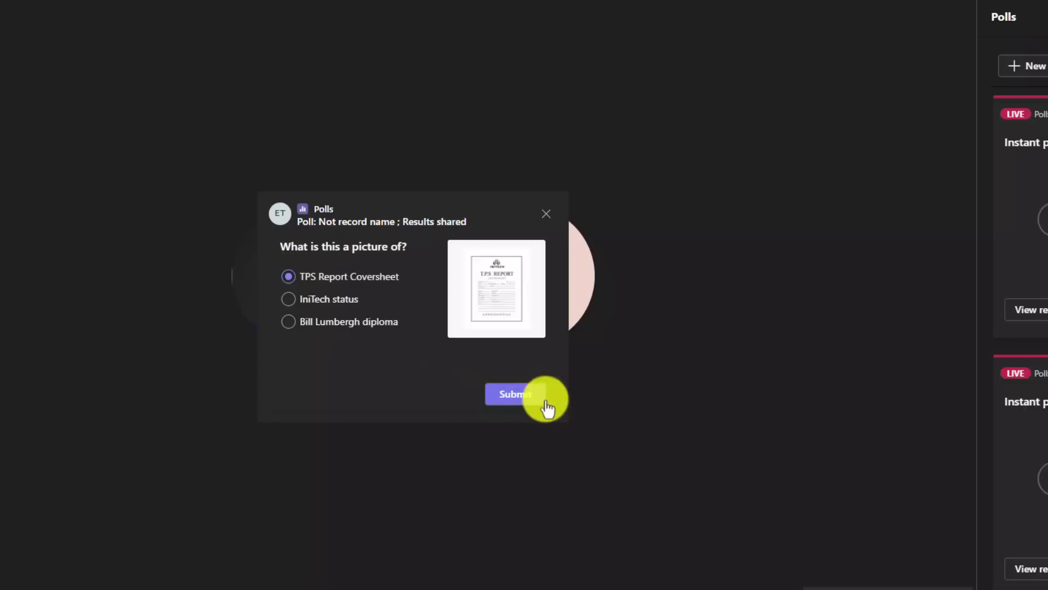